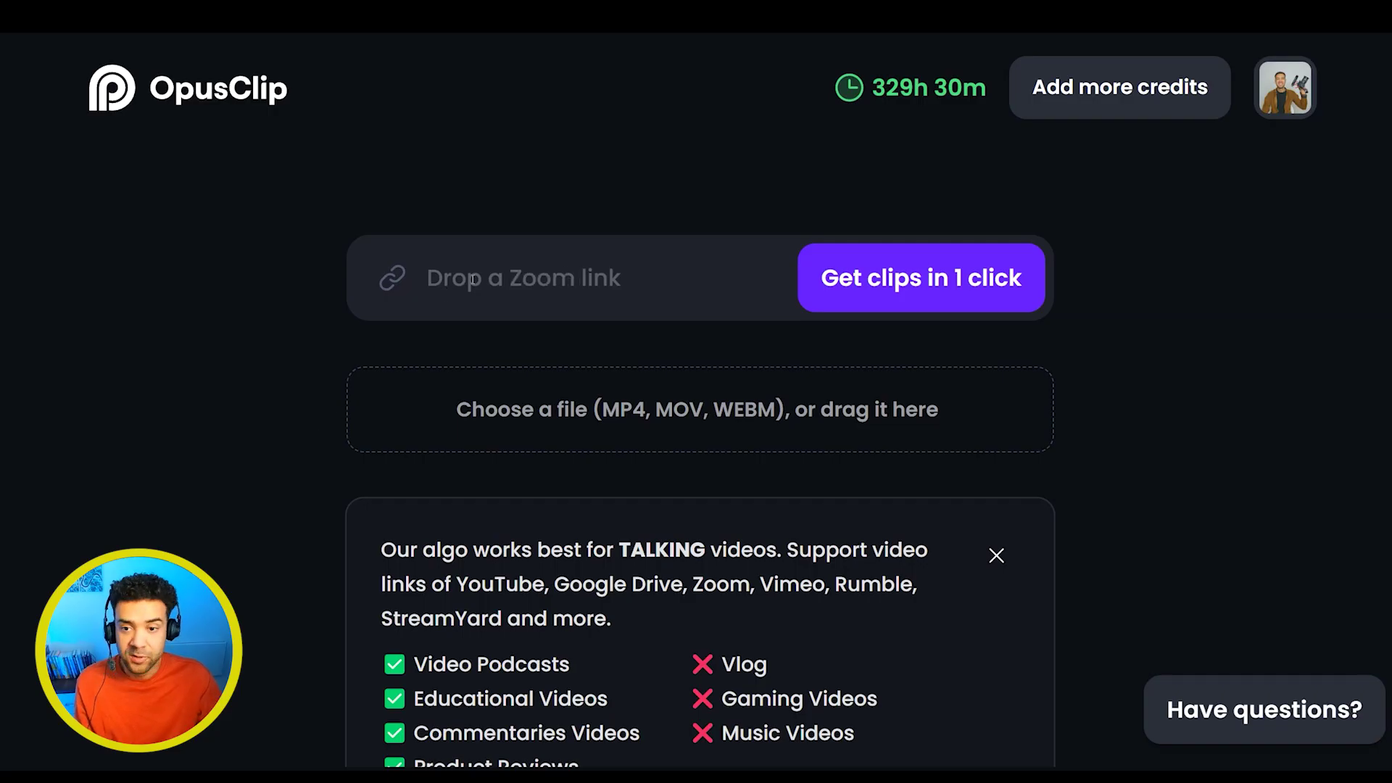
pyautogui.click(474, 275)
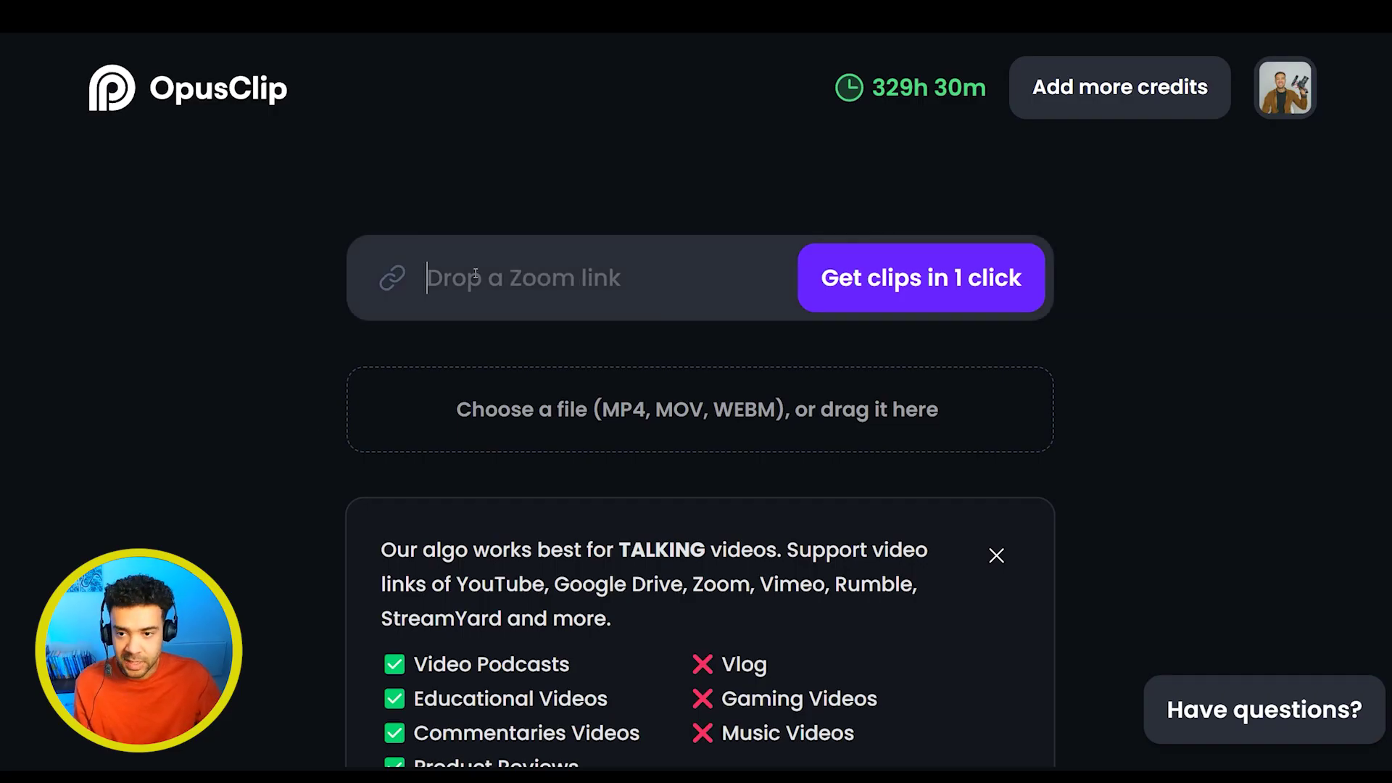
pyautogui.write('https://www.youtube.com/watch?v=1UJ8kLa6jHc&t=1453s')
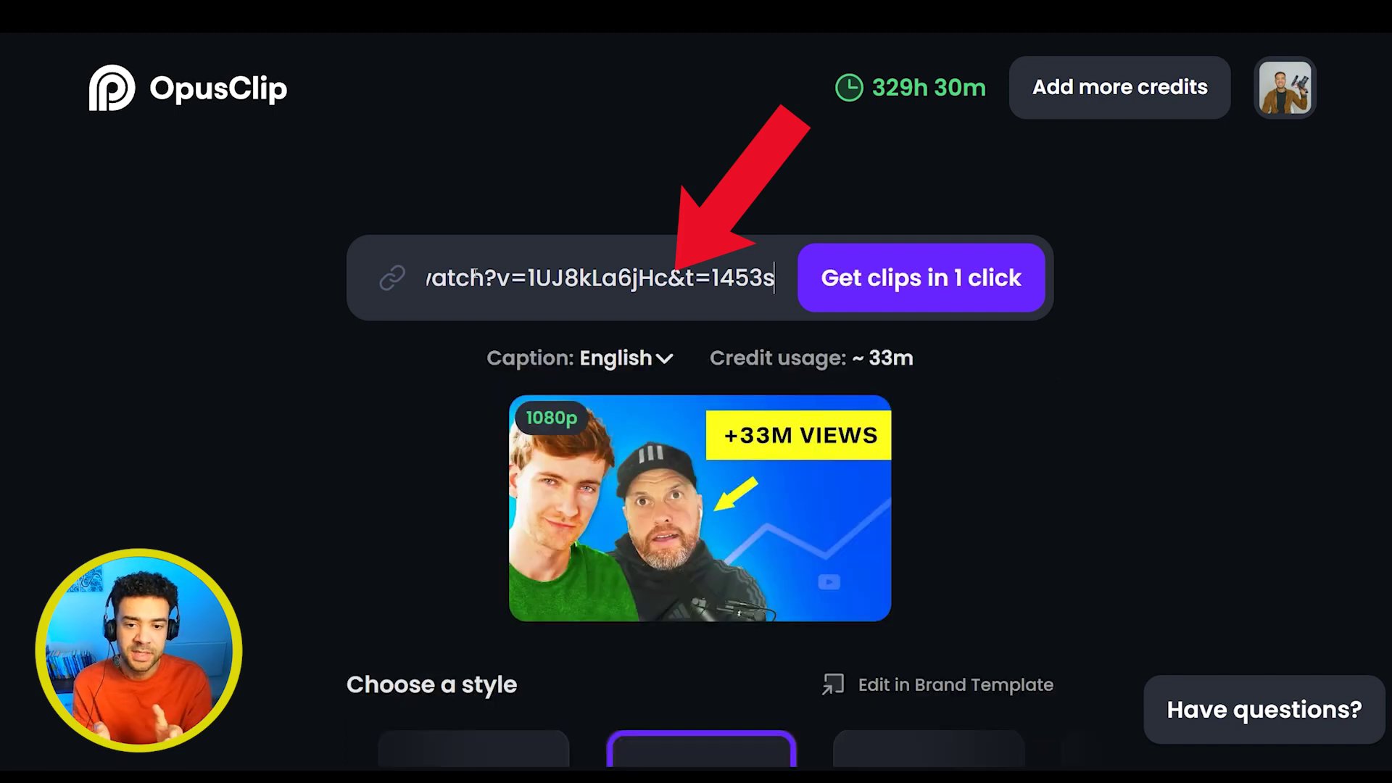
pyautogui.hotkey('ctrl', 'a')
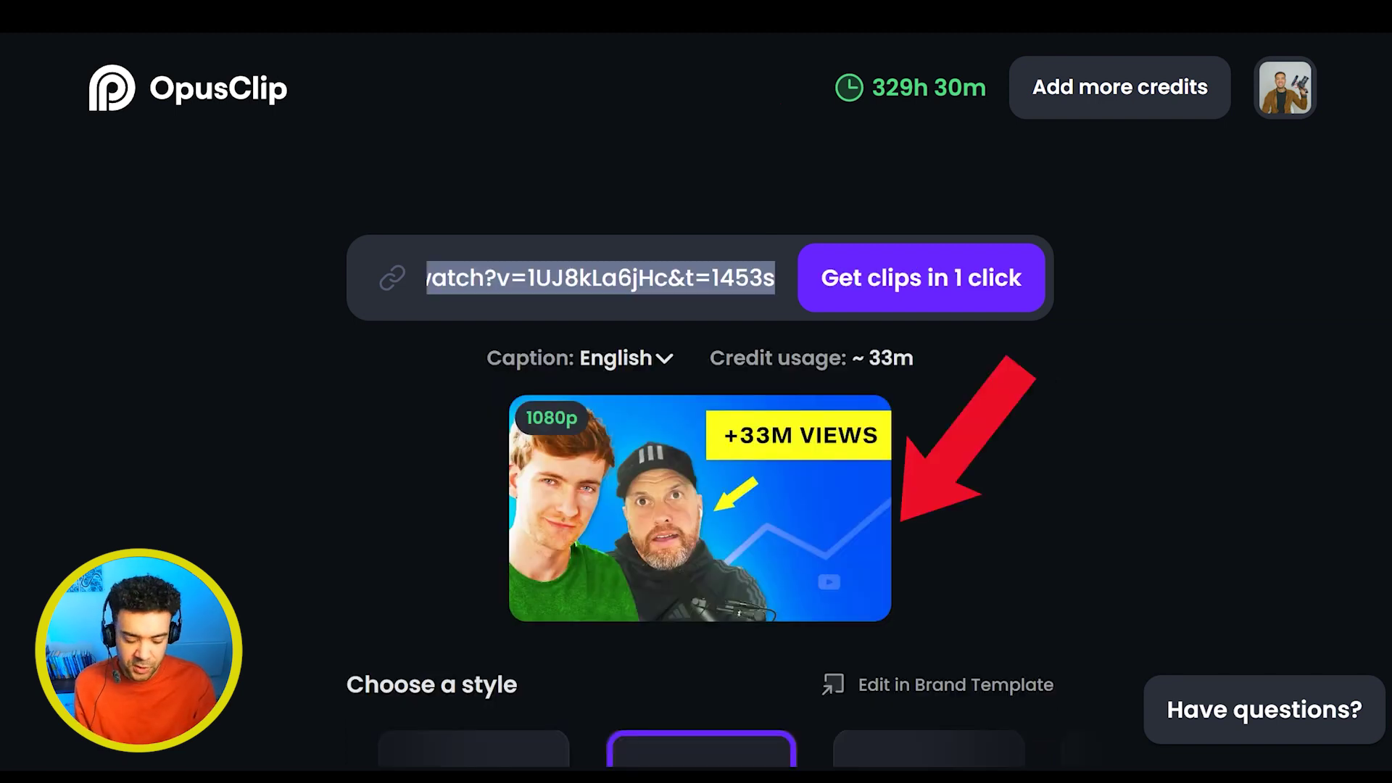
pyautogui.press('BackSpace')
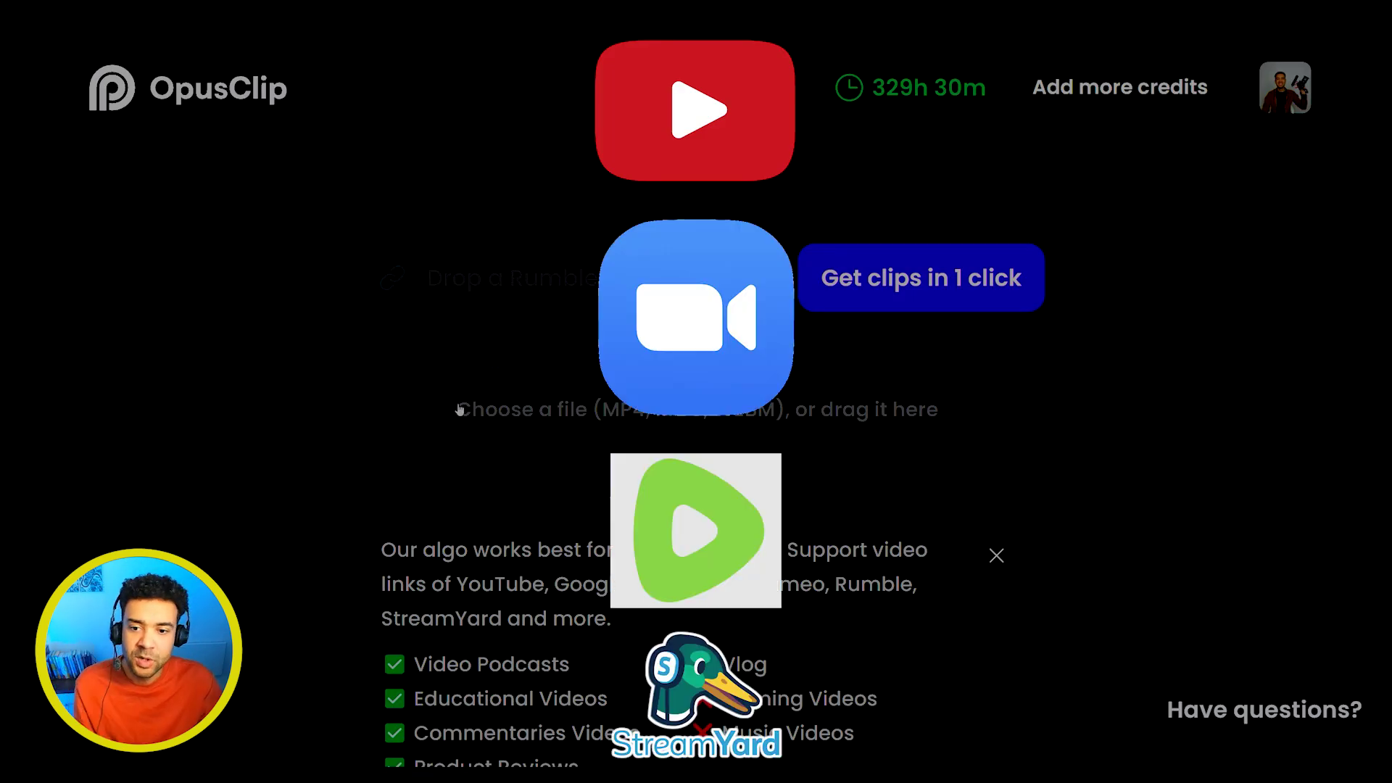
pyautogui.moveTo(647, 441)
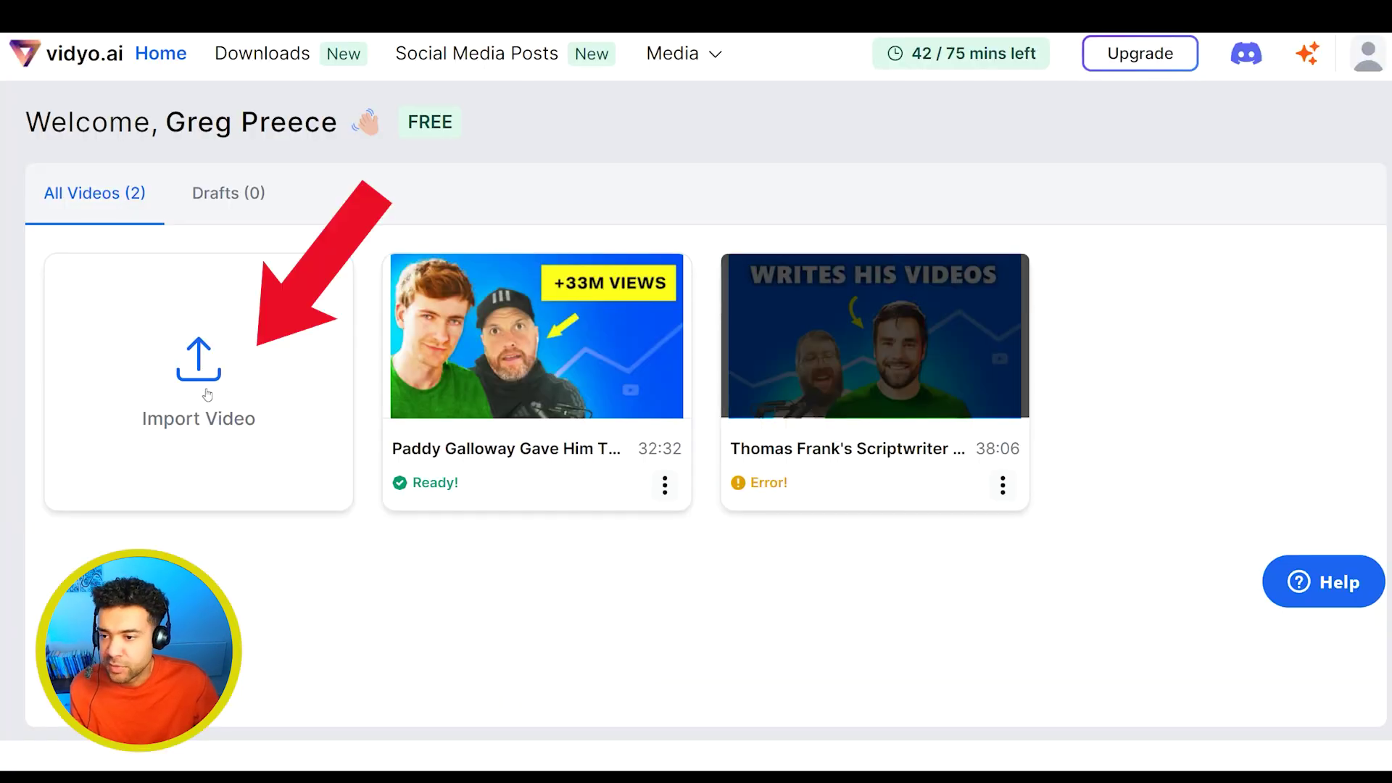
# Start a new vidyo.ai video import and paste the YouTube video link into it
pyautogui.click(208, 393)
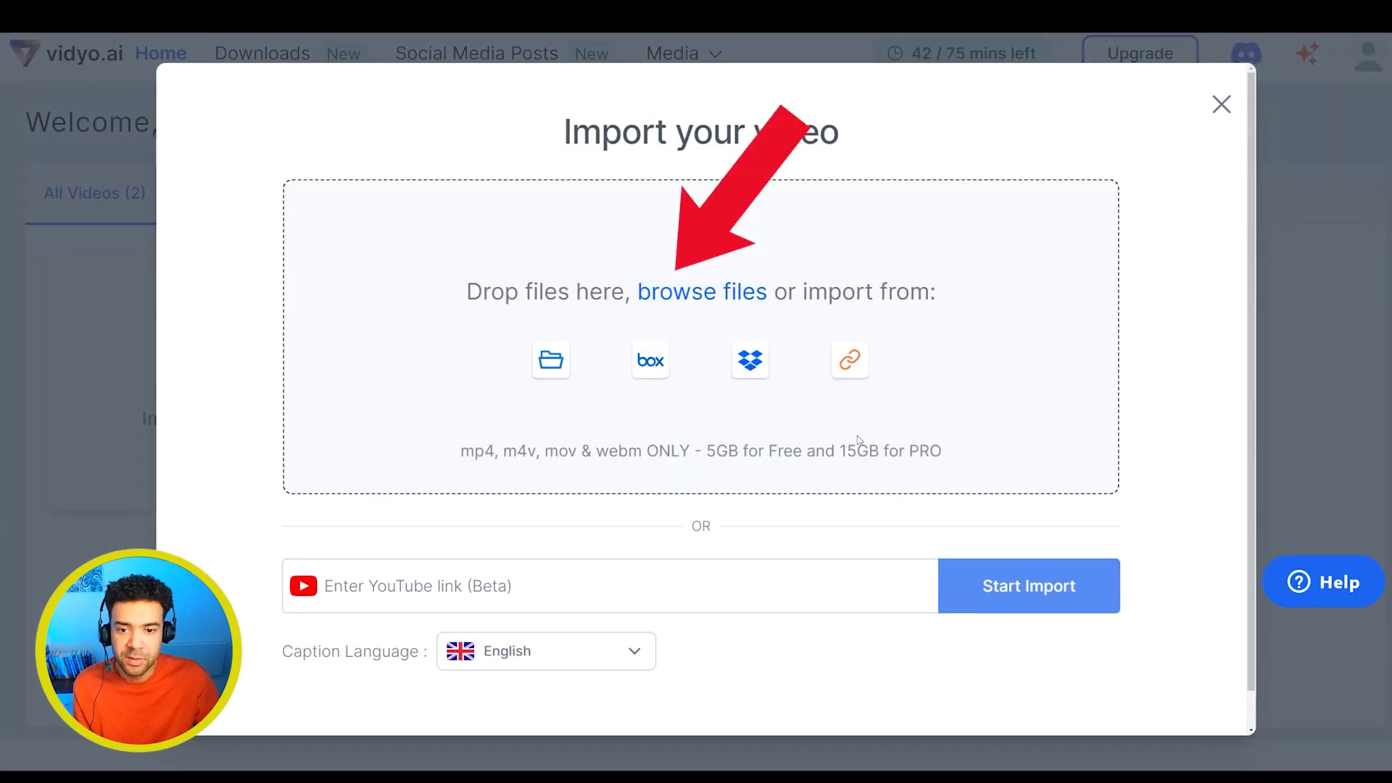
pyautogui.click(474, 590)
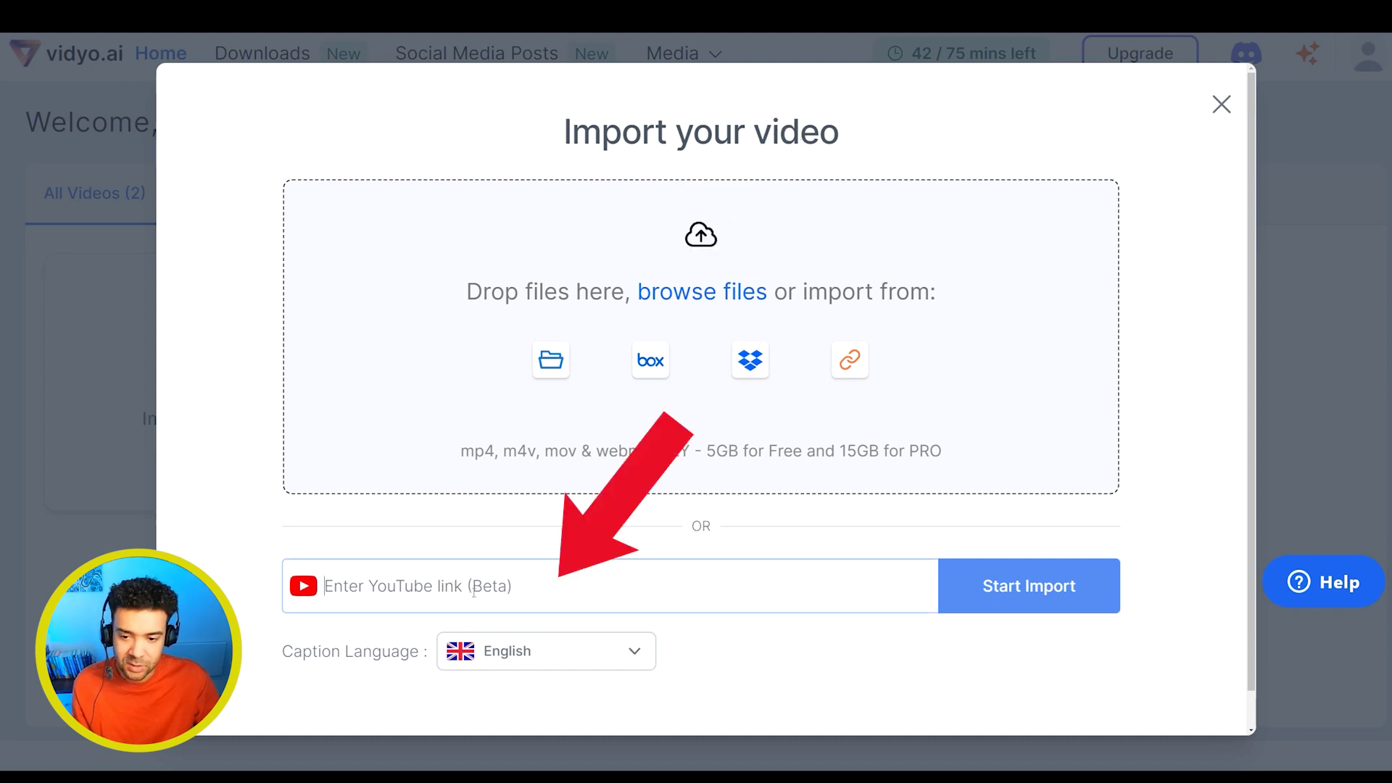
pyautogui.write('https://www.youtube.com/watch?v=1UJ8kLa6jHc&t=1453s')
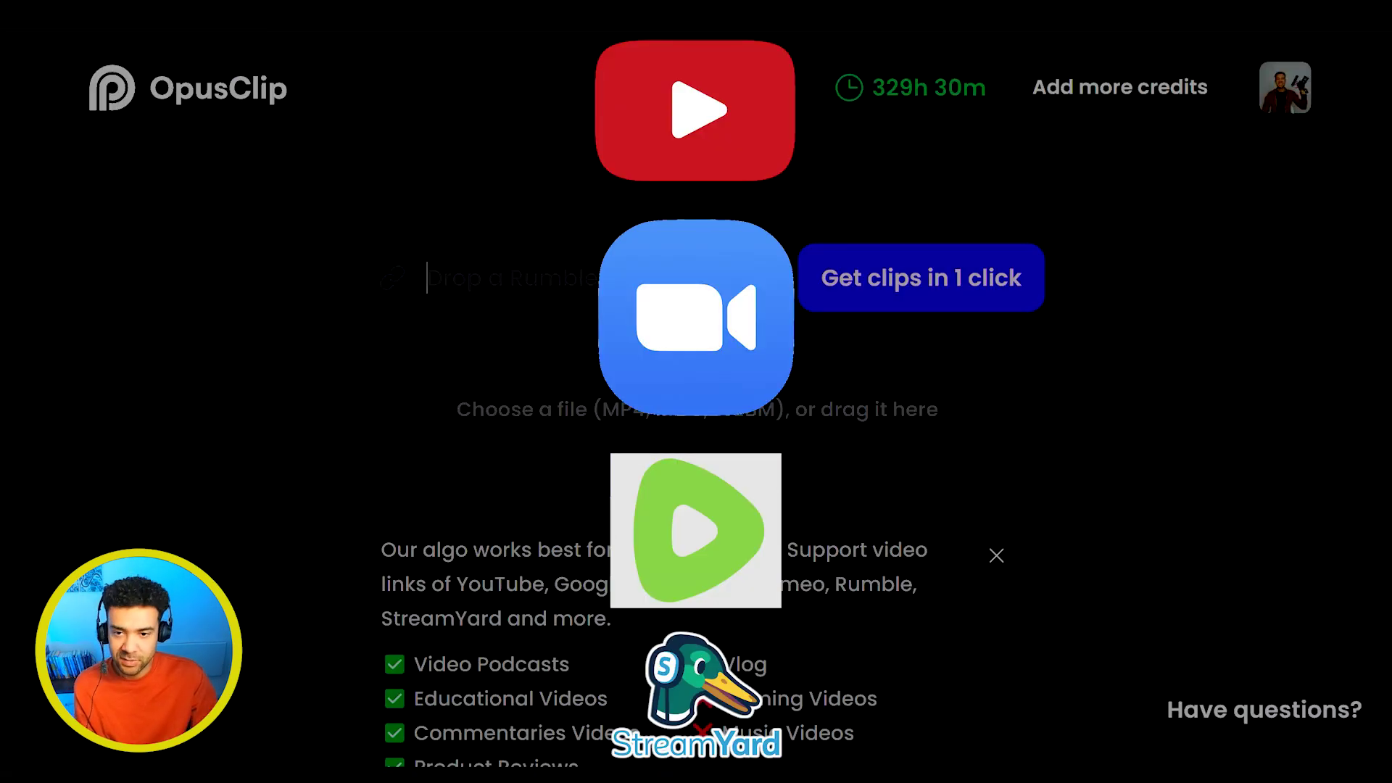
# Load the YouTube video into OpusClip from its pasted link
pyautogui.hotkey('ctrl', 'v')
pyautogui.press('Return')
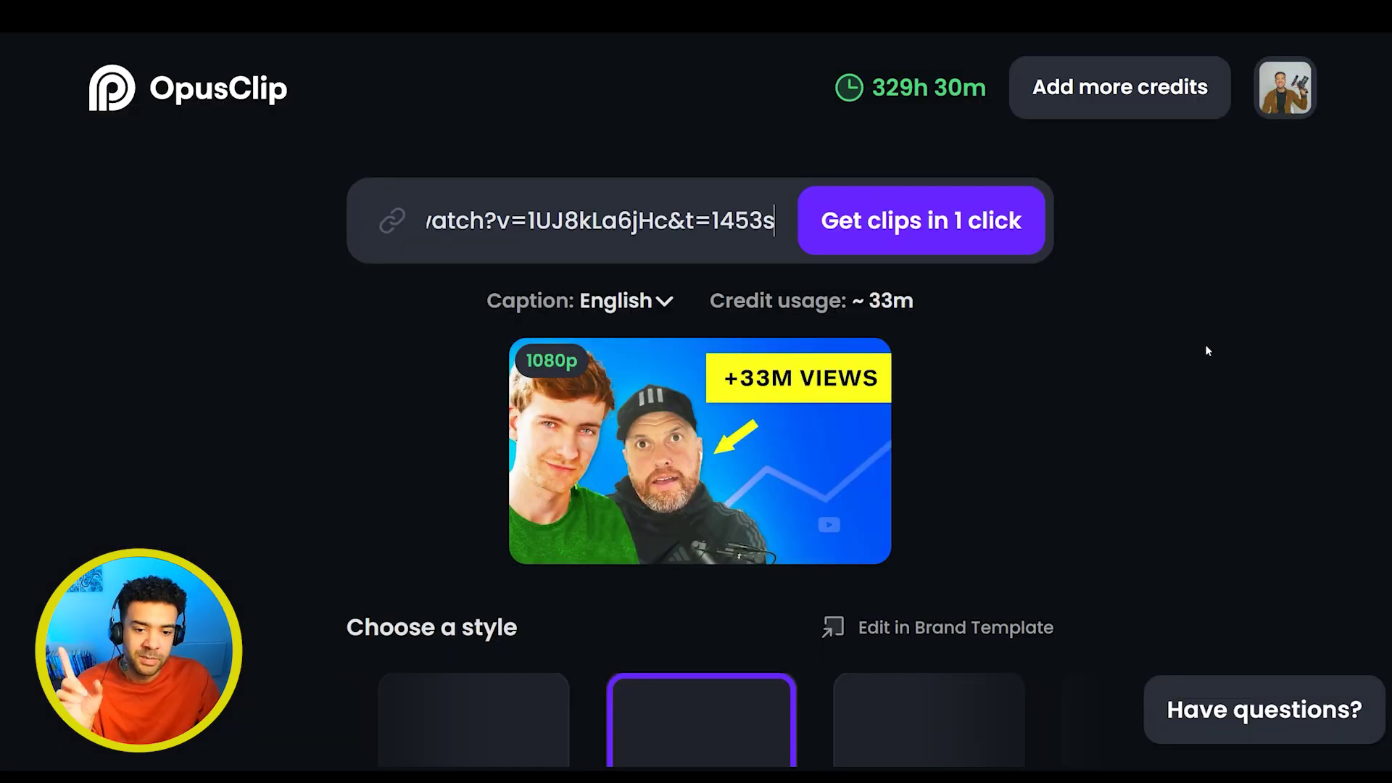
pyautogui.scroll(-3, 1206, 345)
pyautogui.scroll(-2, 1205, 346)
pyautogui.scroll(-3, 1206, 346)
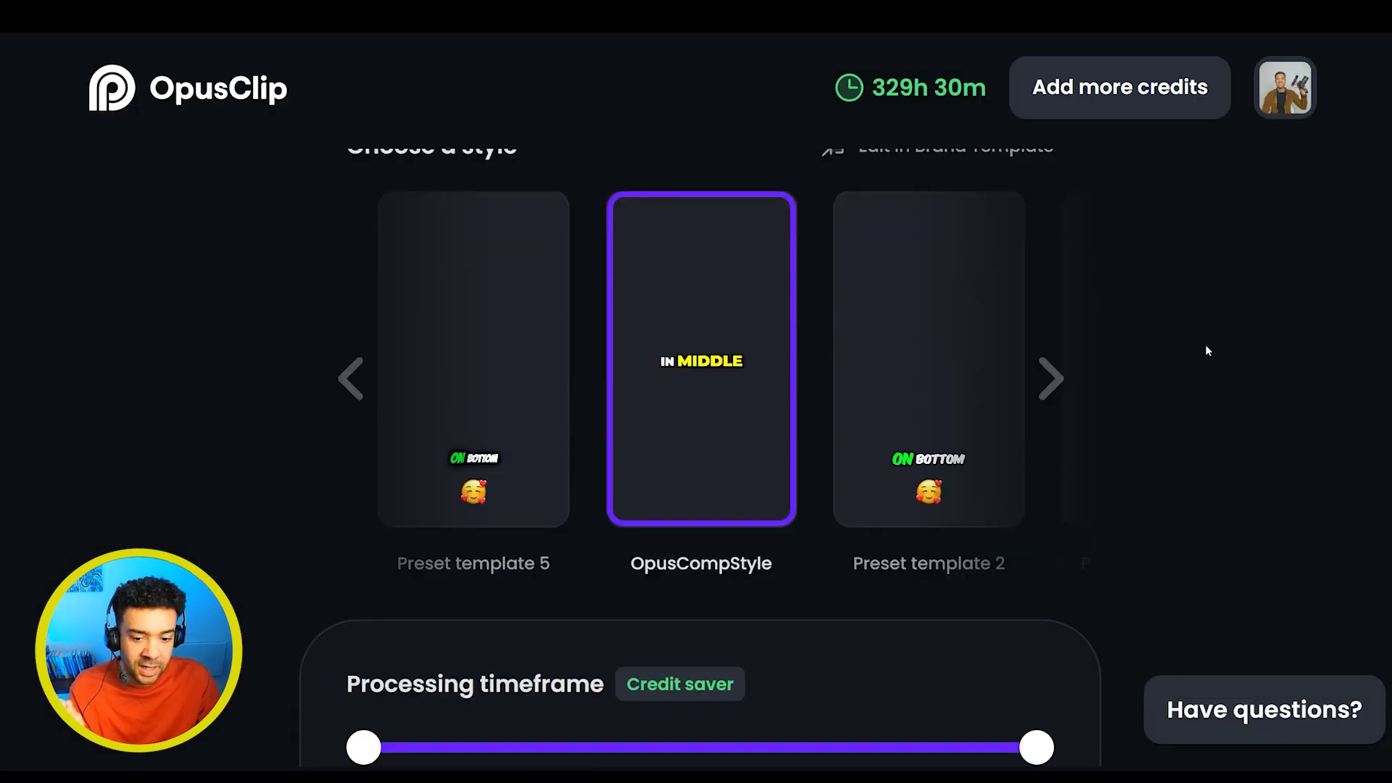
pyautogui.scroll(-4, 1206, 346)
pyautogui.scroll(-2, 1206, 346)
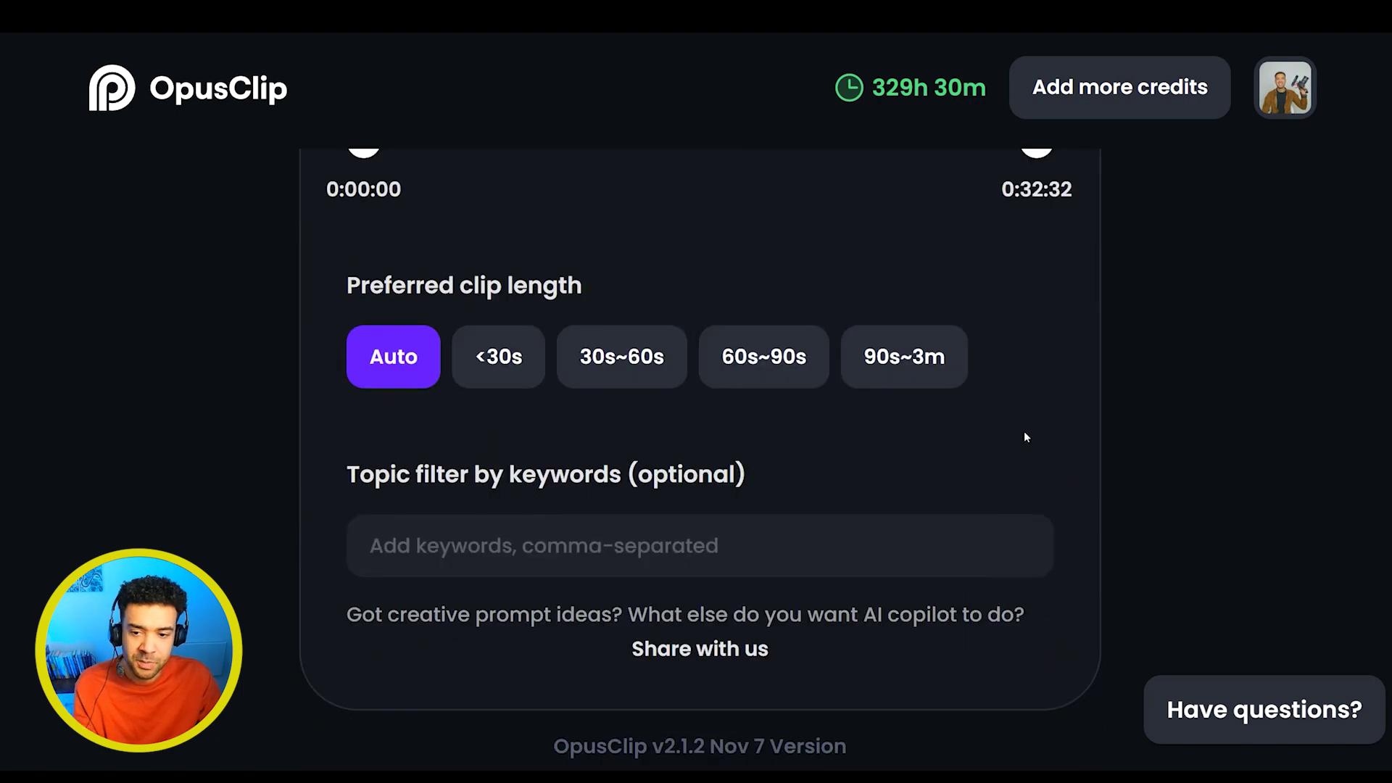
# Filter topics by the keywords subscribers, growth, youtube channel, 2023
pyautogui.click(602, 545)
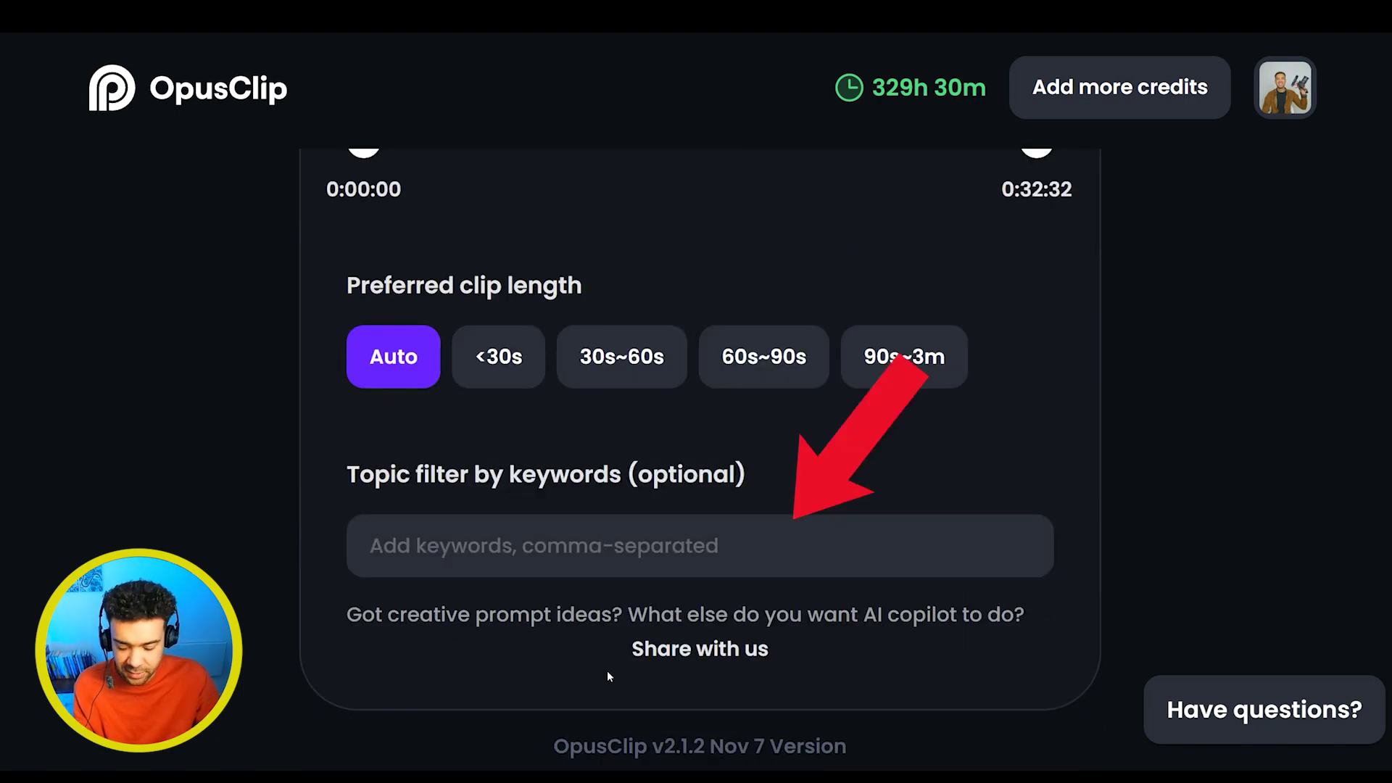
pyautogui.write('subscrier')
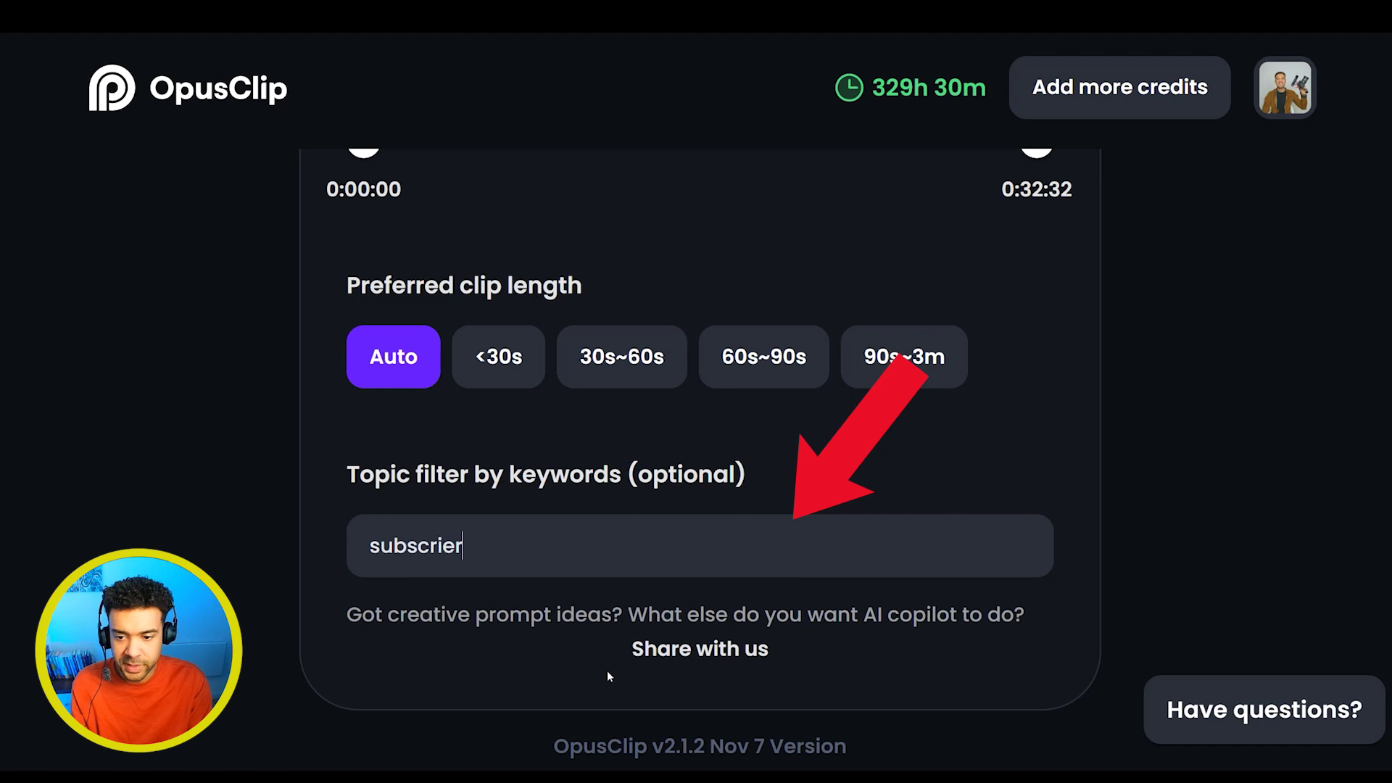
pyautogui.press('BackSpace')
pyautogui.press('BackSpace')
pyautogui.write('bers, ')
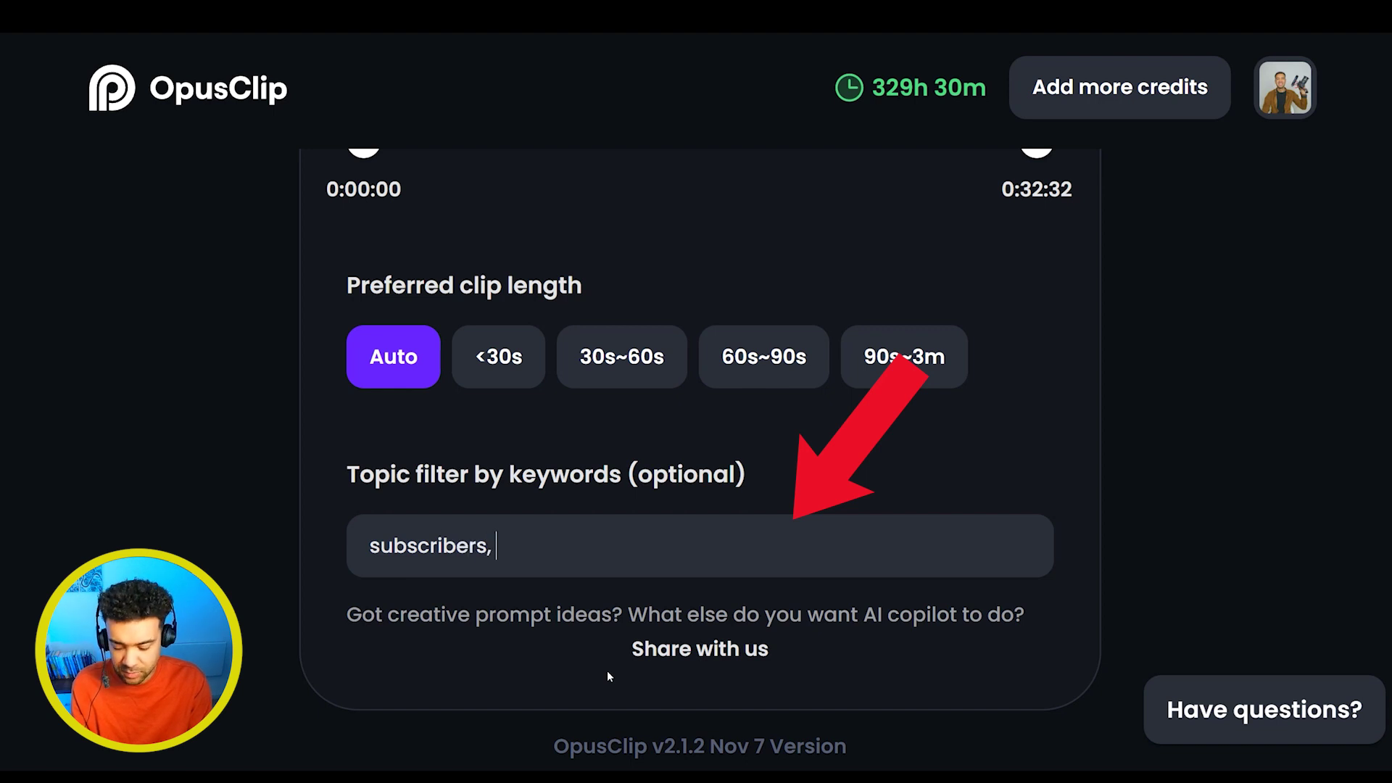
pyautogui.write('growth, youtube c')
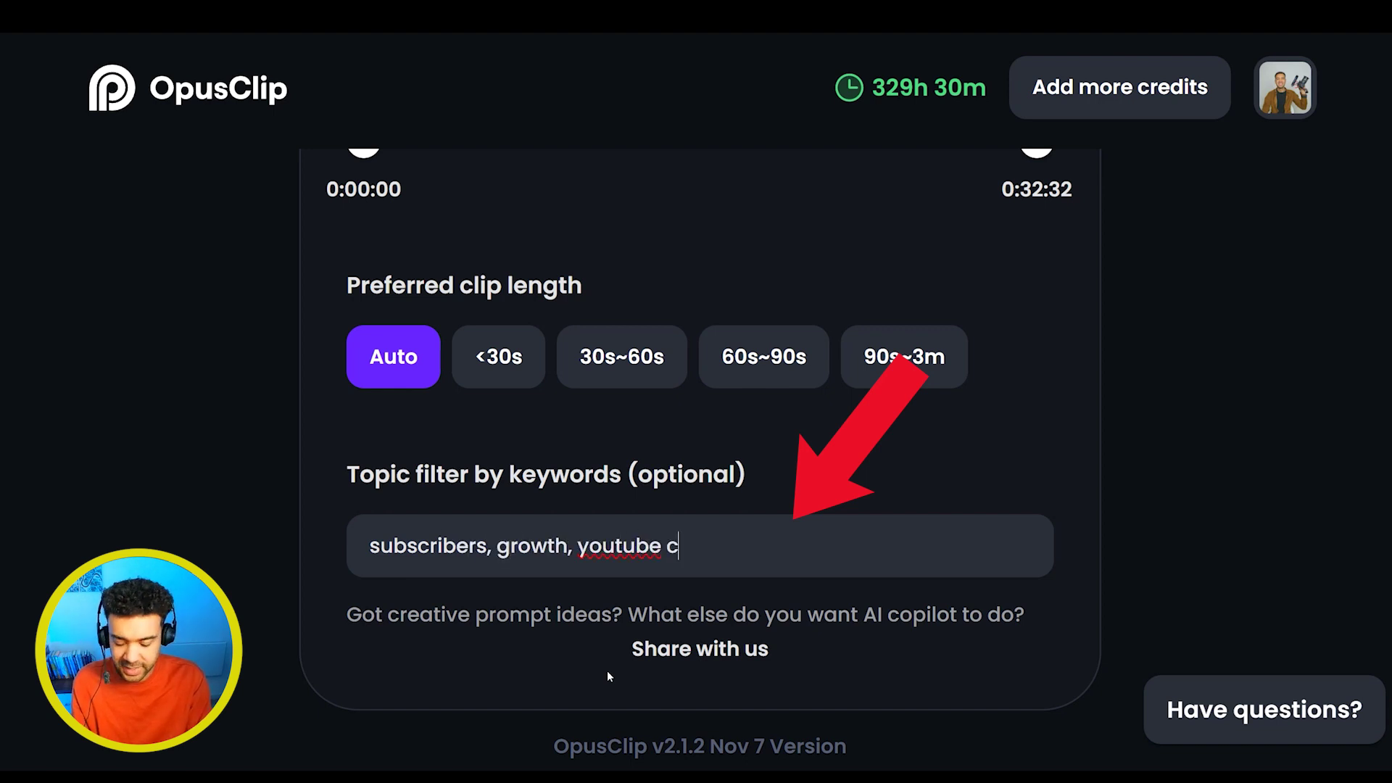
pyautogui.write('hannel')
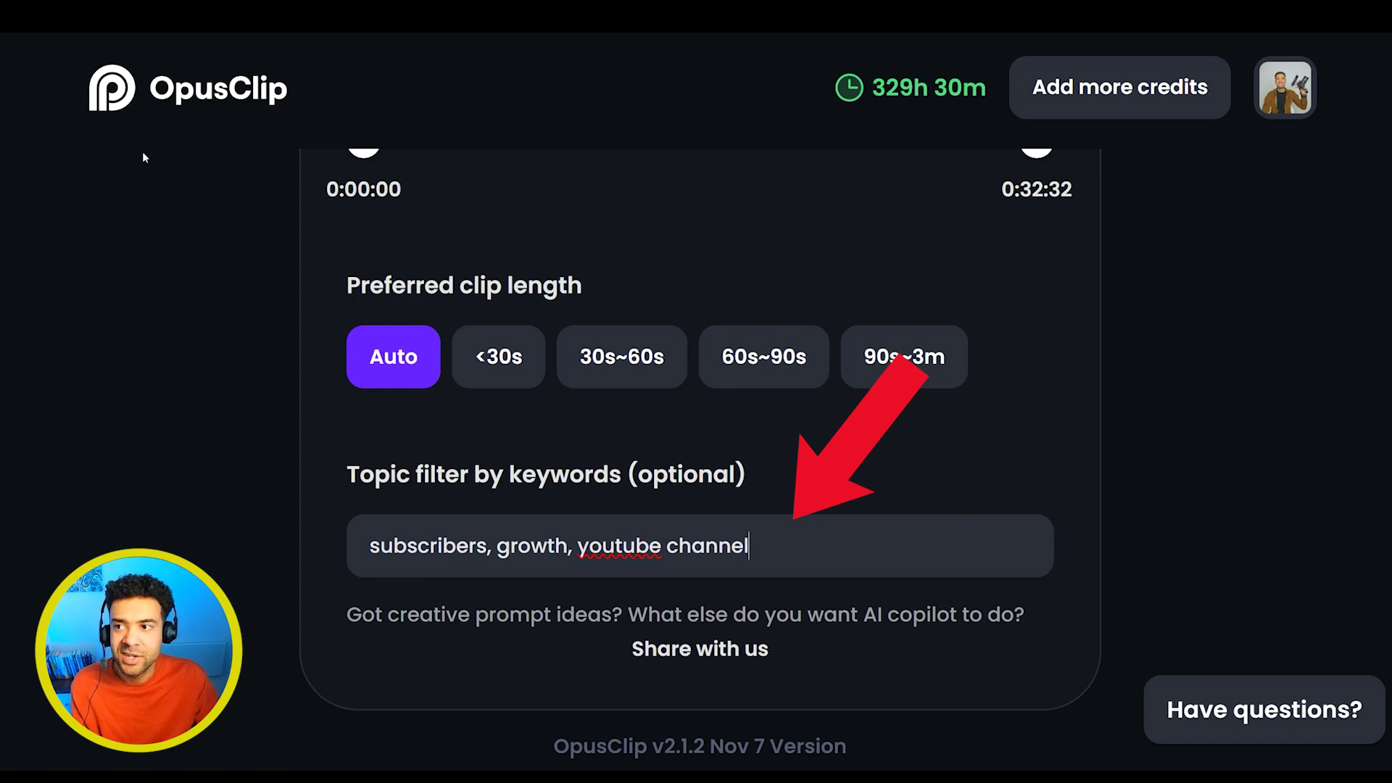
pyautogui.write(', 2023')
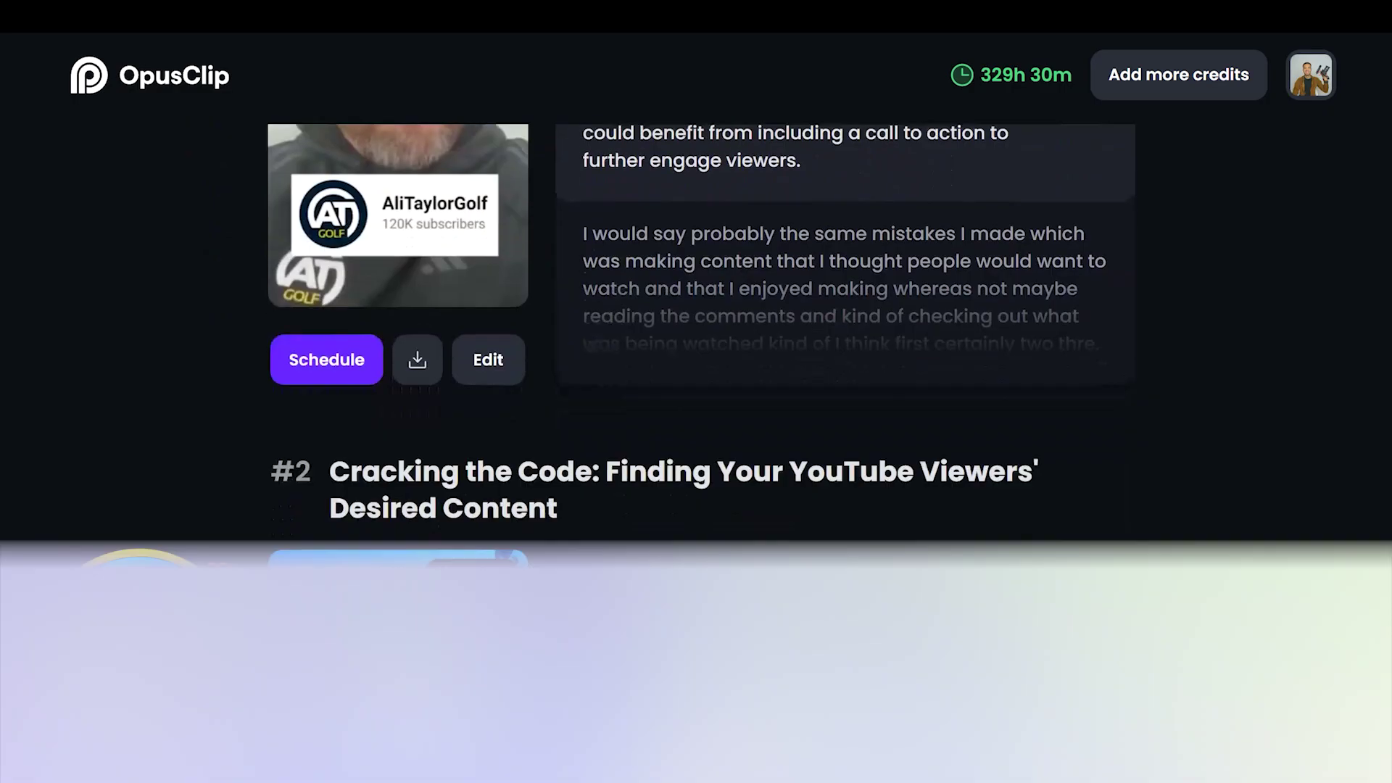
# Scroll through the generated clips to review their titles and scores
pyautogui.scroll(-15, 701, 446)
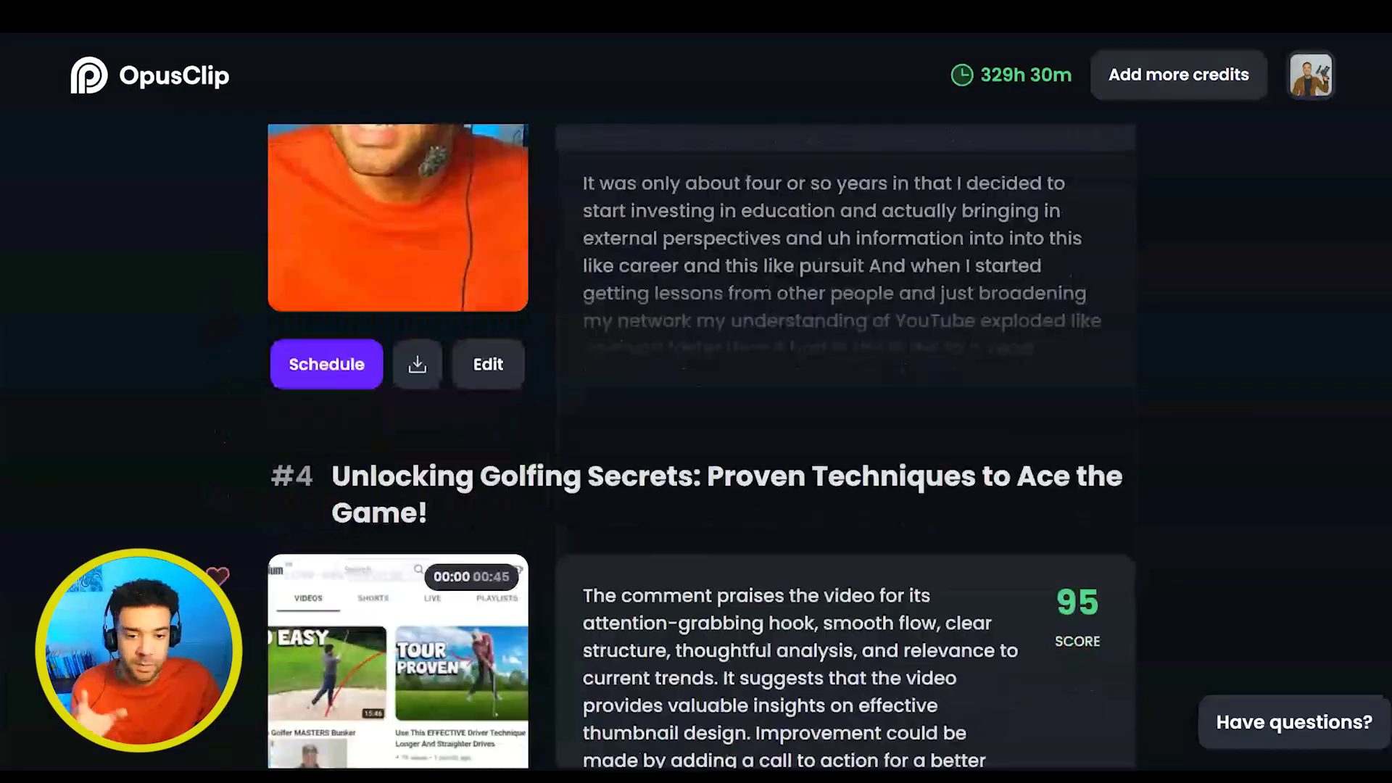
pyautogui.scroll(-20, 399, 307)
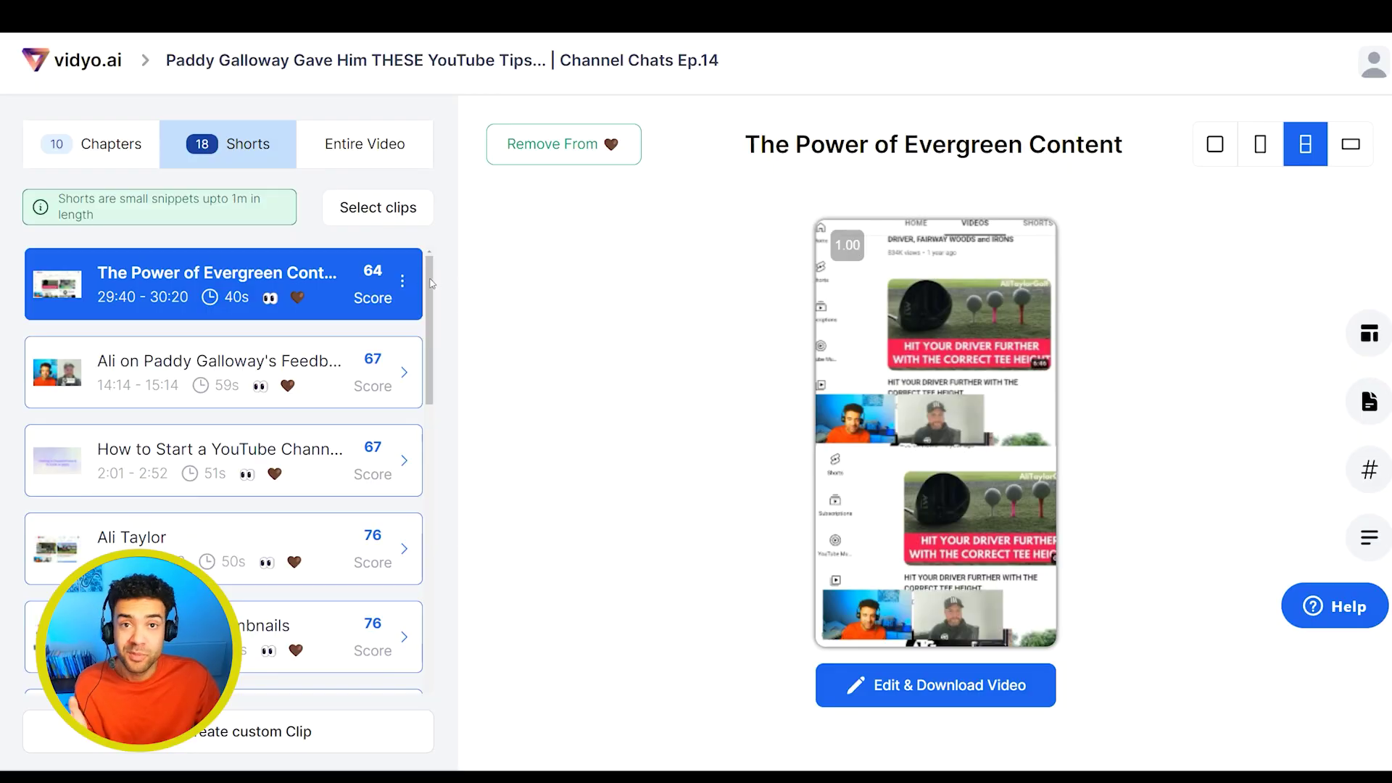
pyautogui.moveTo(431, 282); pyautogui.dragTo(432, 567)
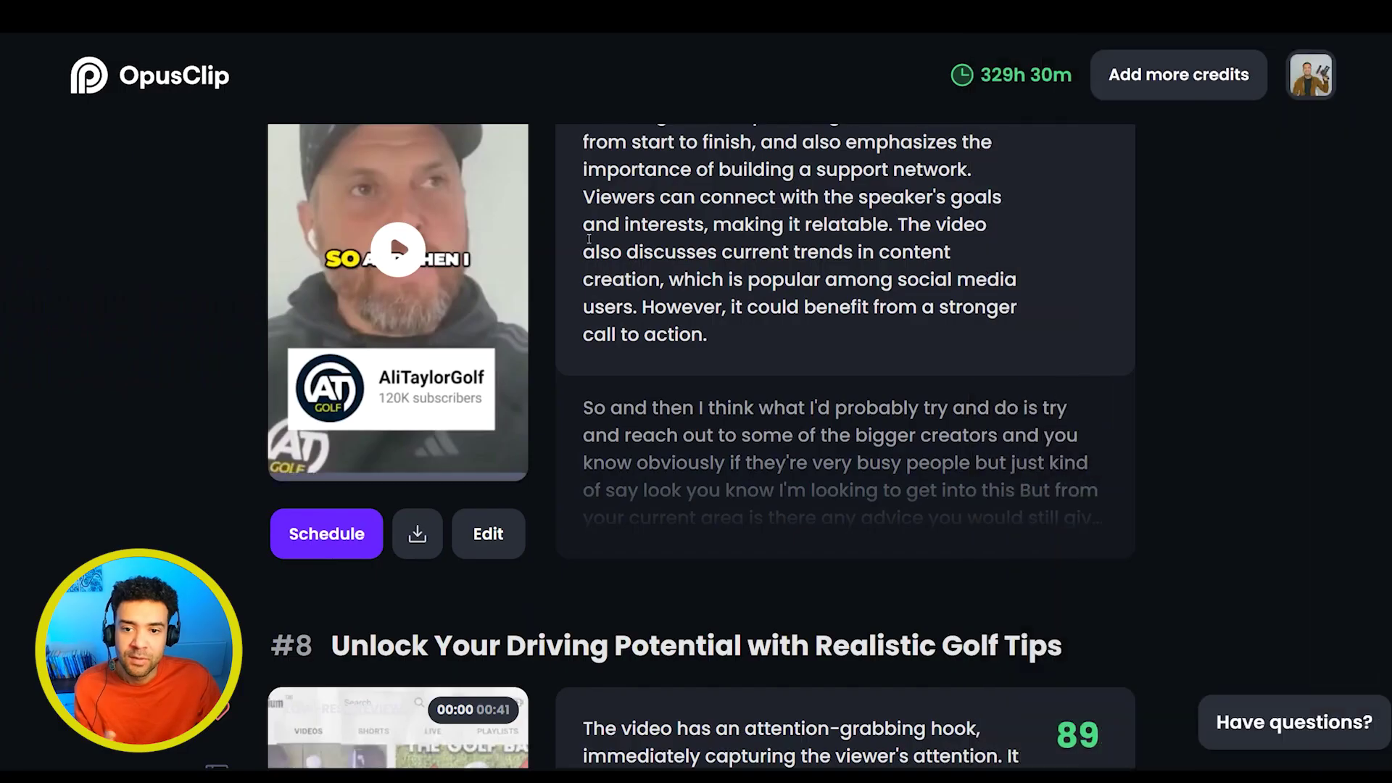
pyautogui.scroll(-20, 1356, 190)
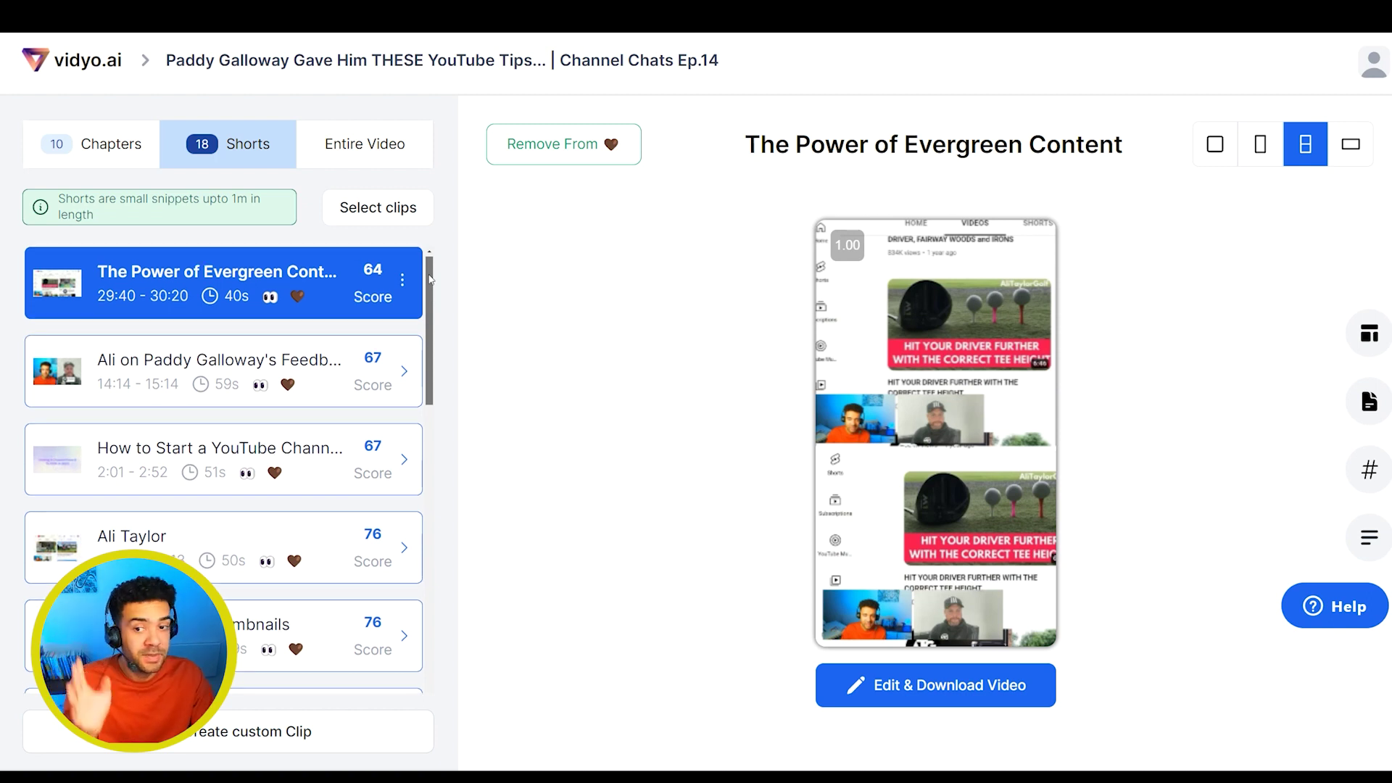
pyautogui.moveTo(429, 282); pyautogui.dragTo(429, 478)
pyautogui.moveTo(429, 580); pyautogui.dragTo(430, 639)
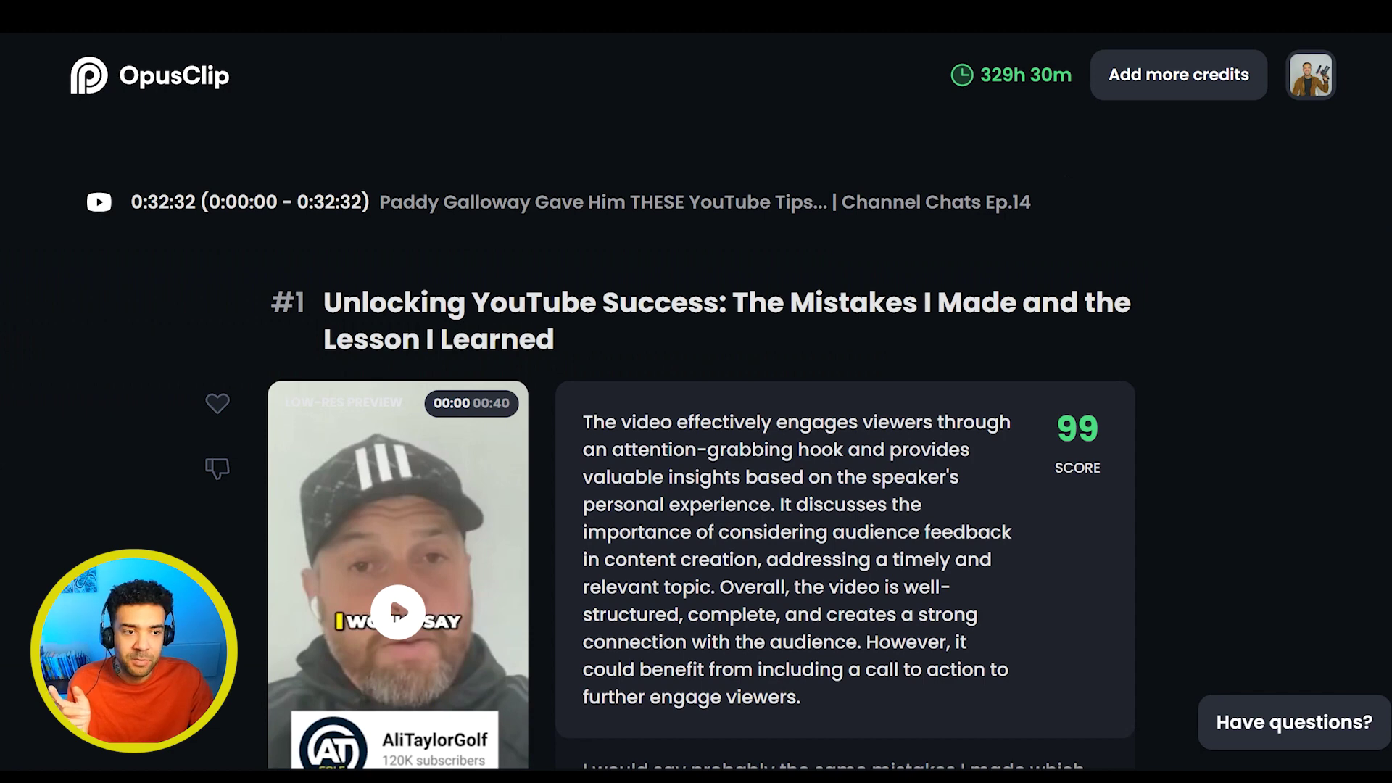
pyautogui.scroll(-20, 696, 435)
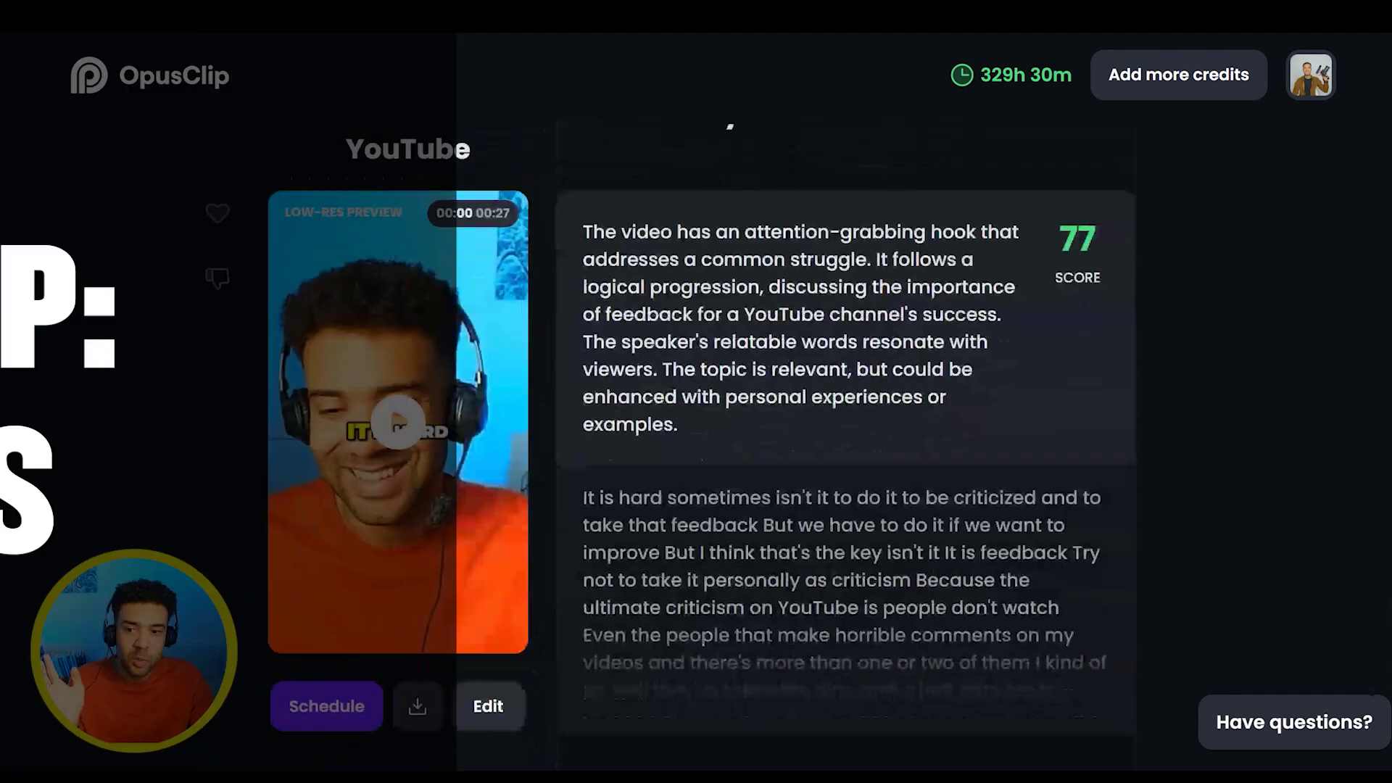
pyautogui.scroll(2, 696, 435)
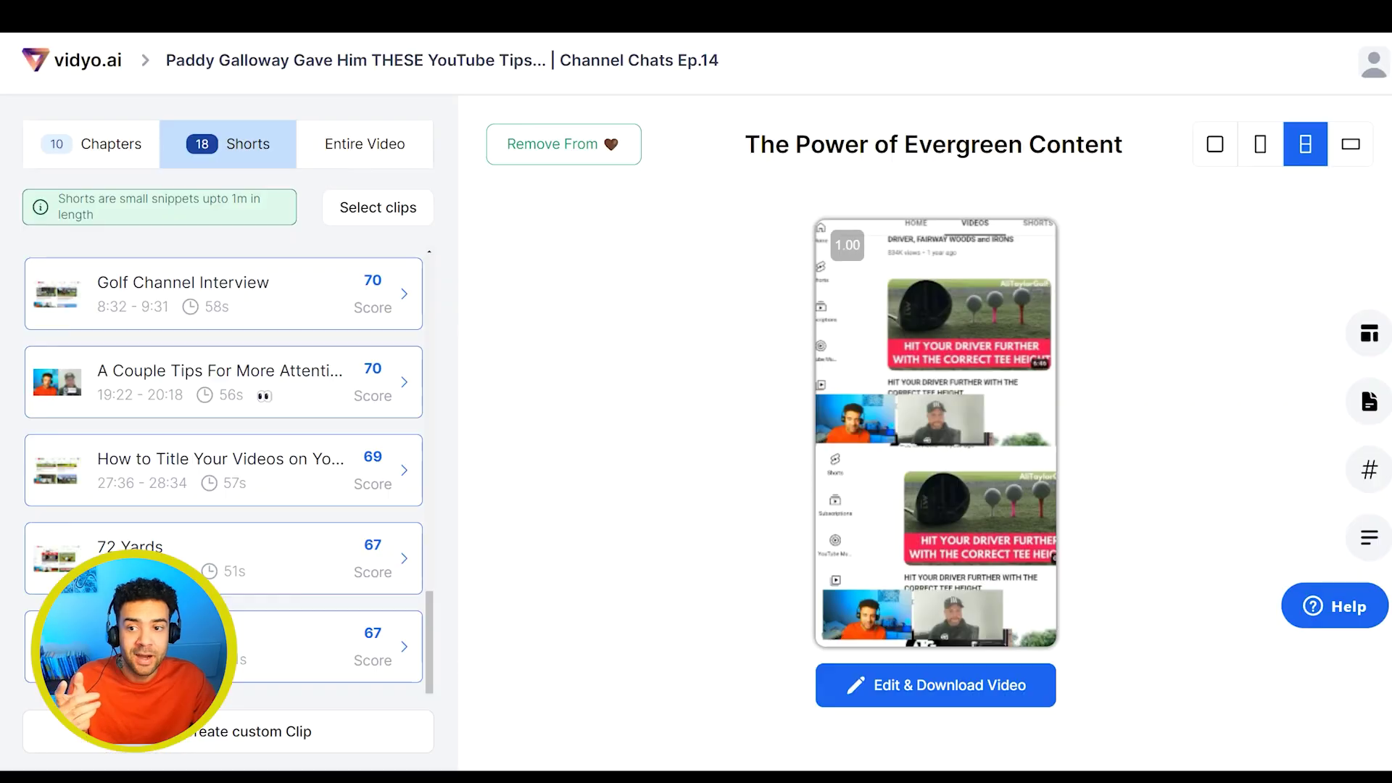
pyautogui.moveTo(433, 635); pyautogui.dragTo(437, 371)
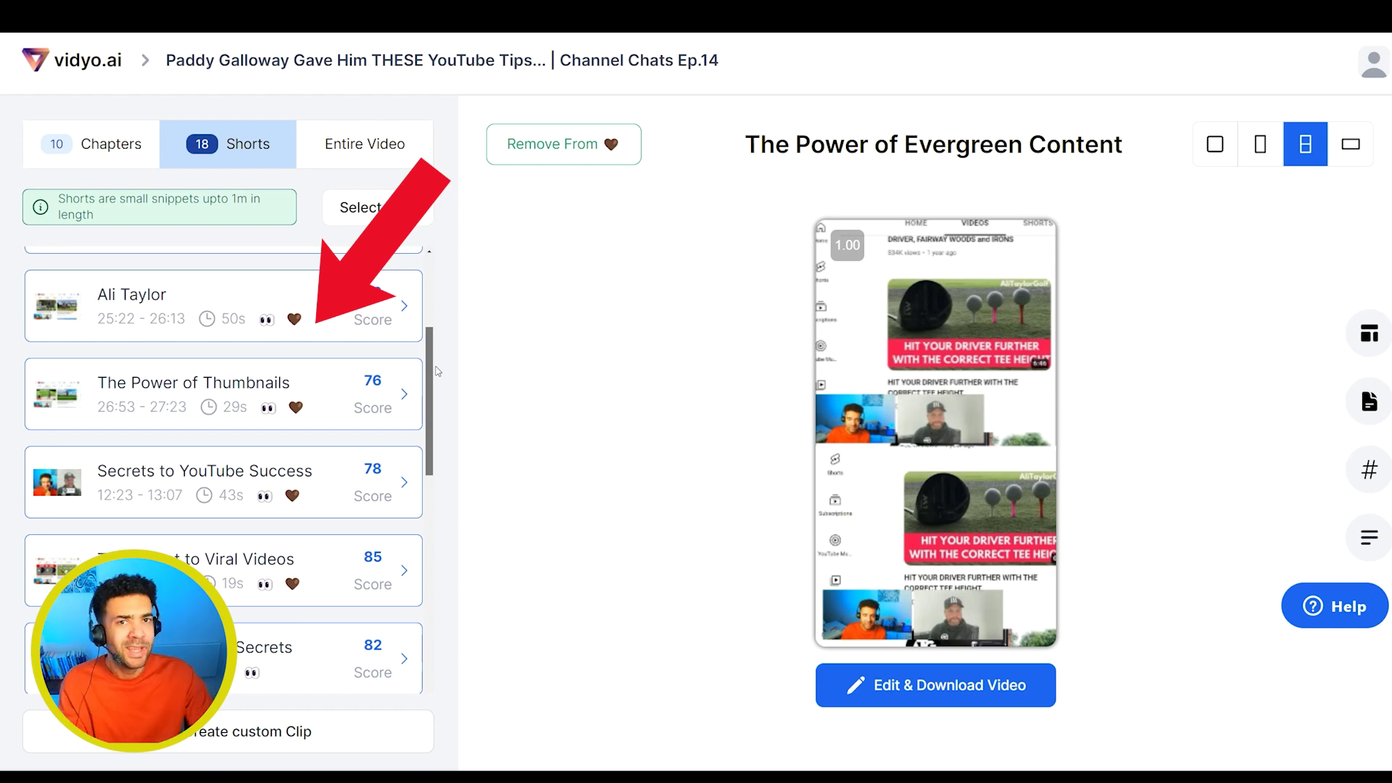
pyautogui.moveTo(438, 375); pyautogui.dragTo(435, 479)
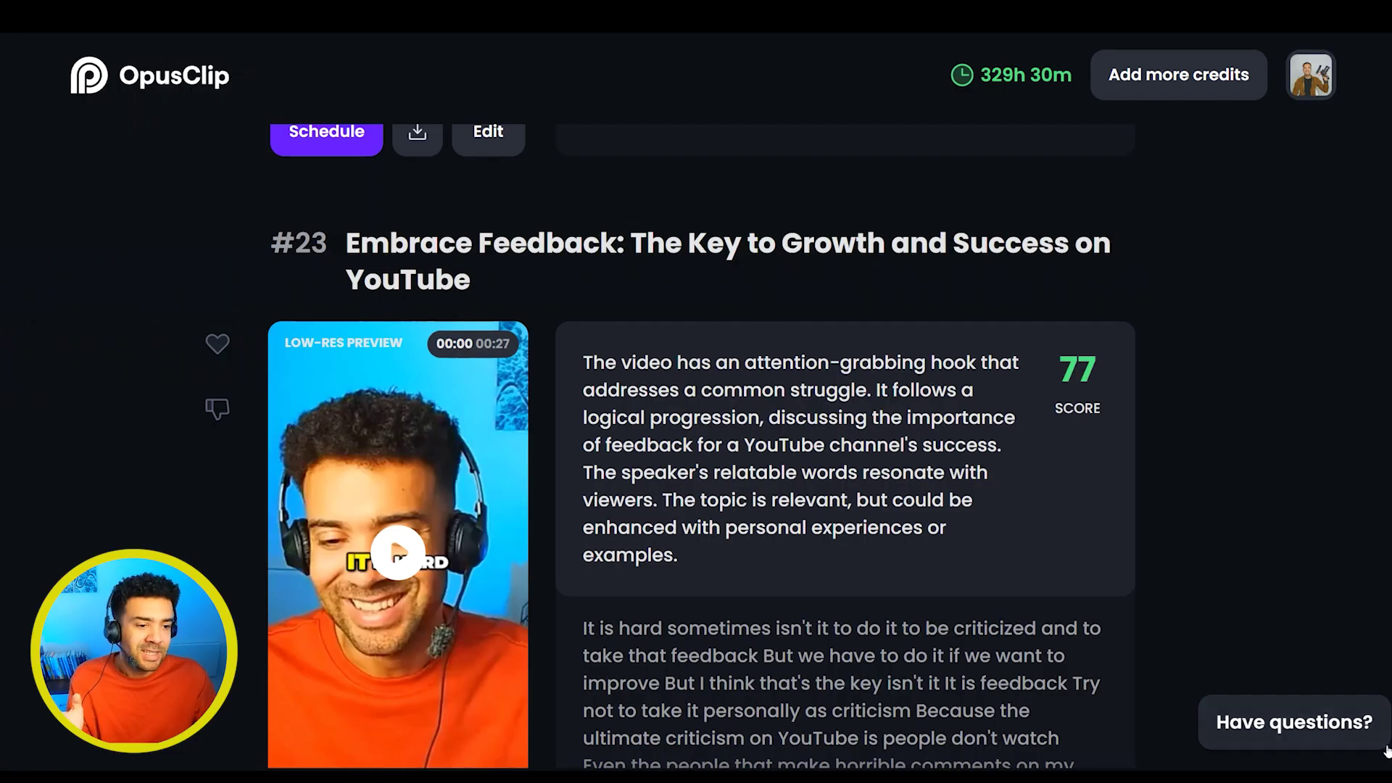
pyautogui.scroll(15, 701, 446)
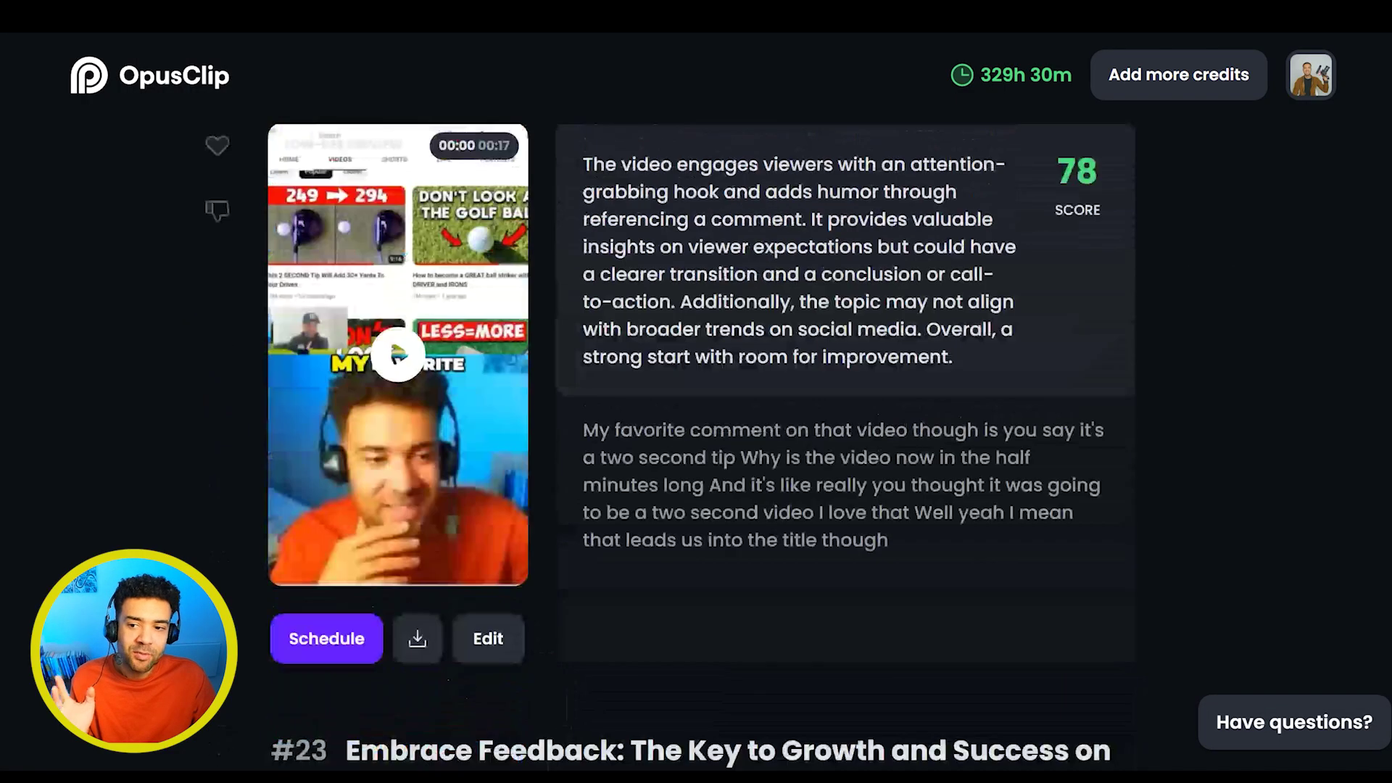
pyautogui.scroll(15, 701, 446)
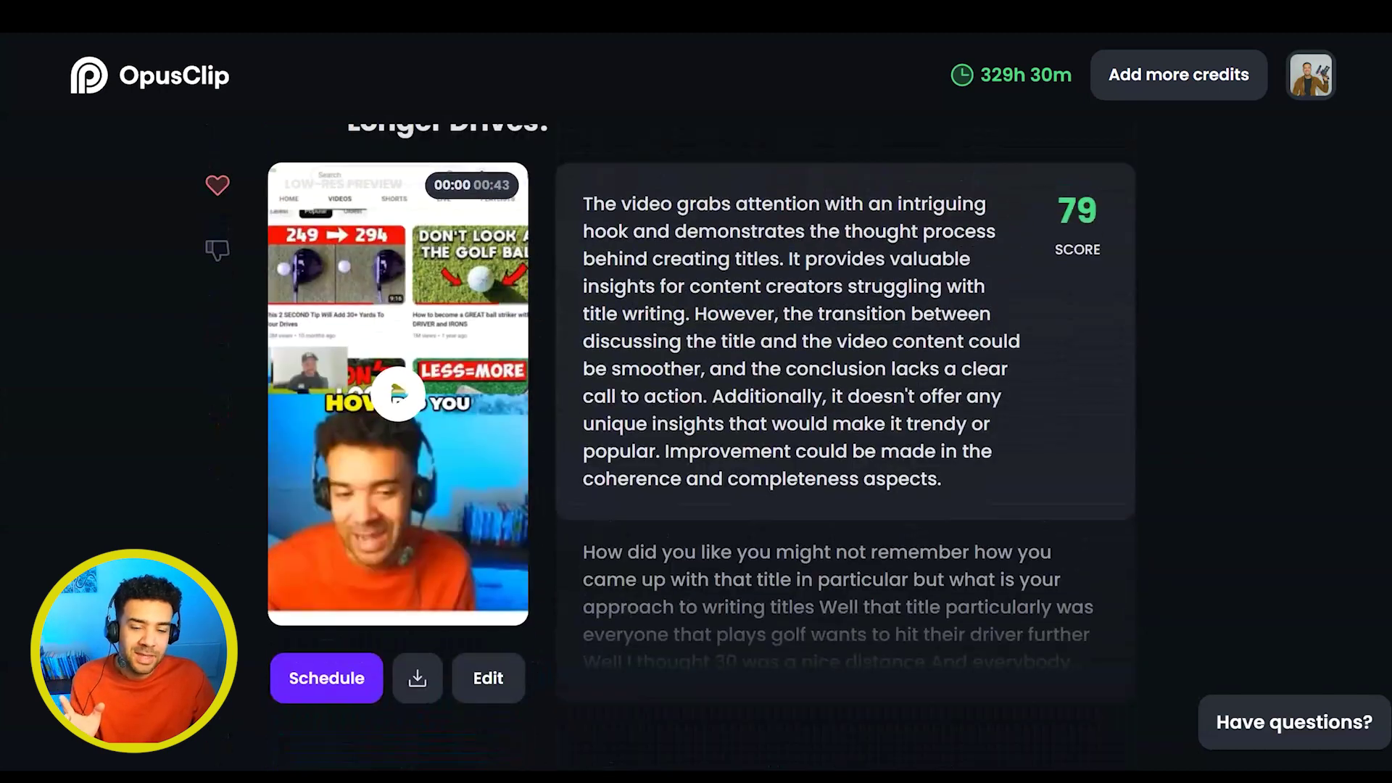
pyautogui.scroll(15, 700, 446)
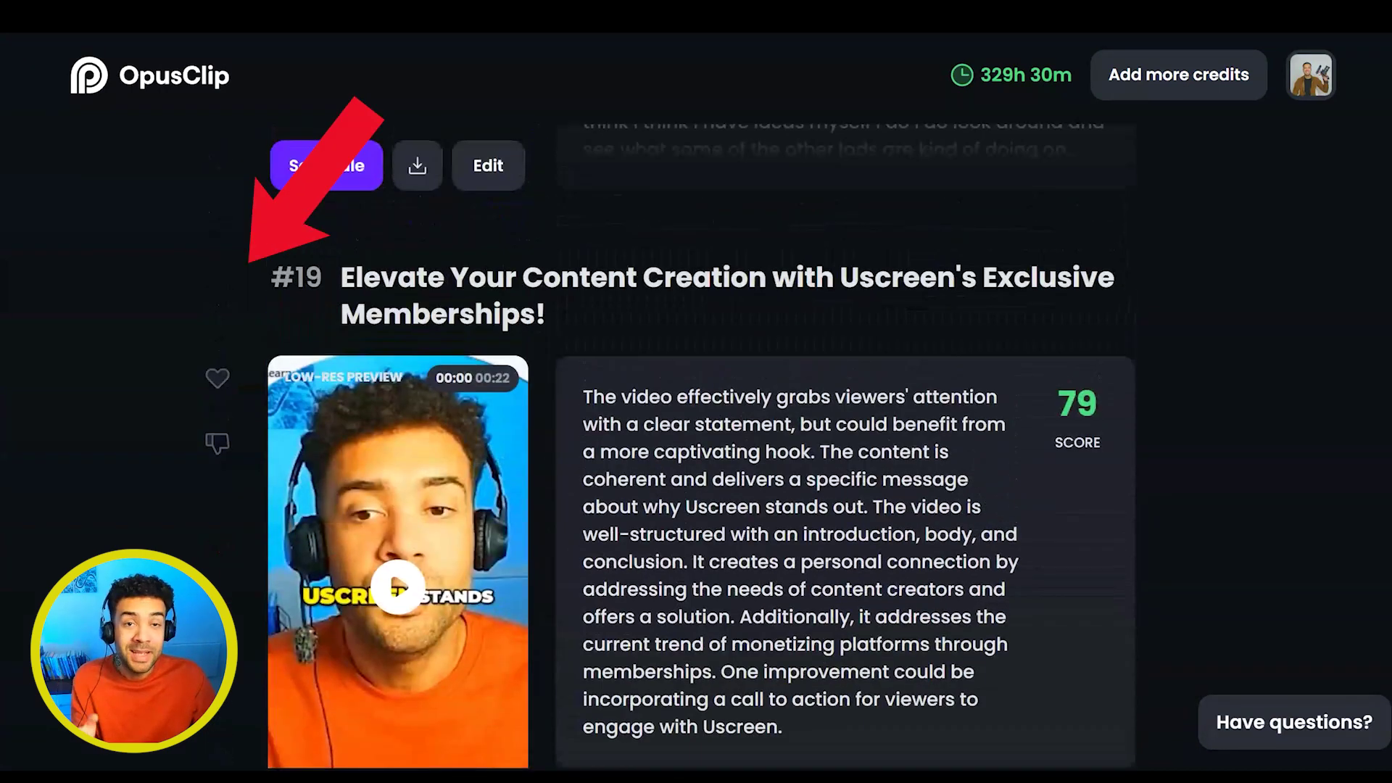
pyautogui.scroll(15, 700, 446)
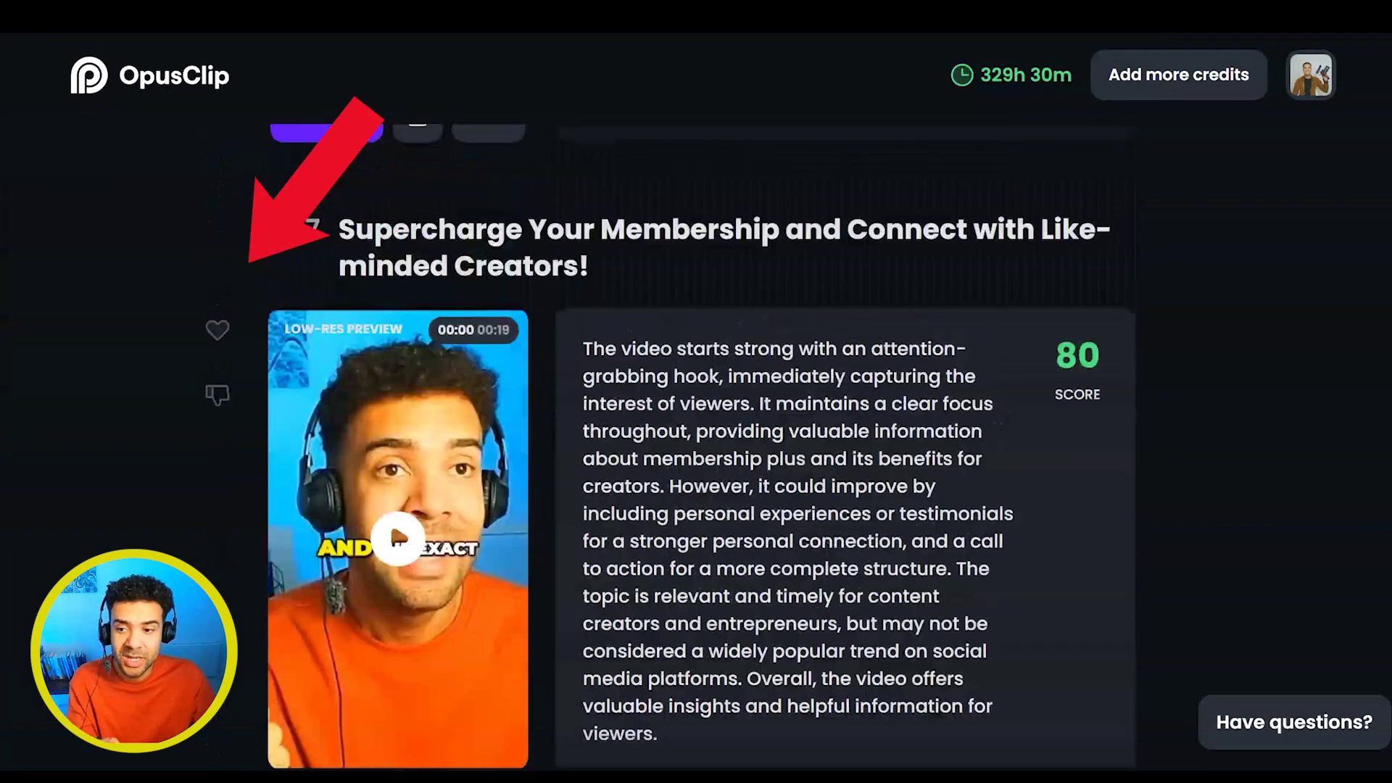
pyautogui.scroll(3, 700, 446)
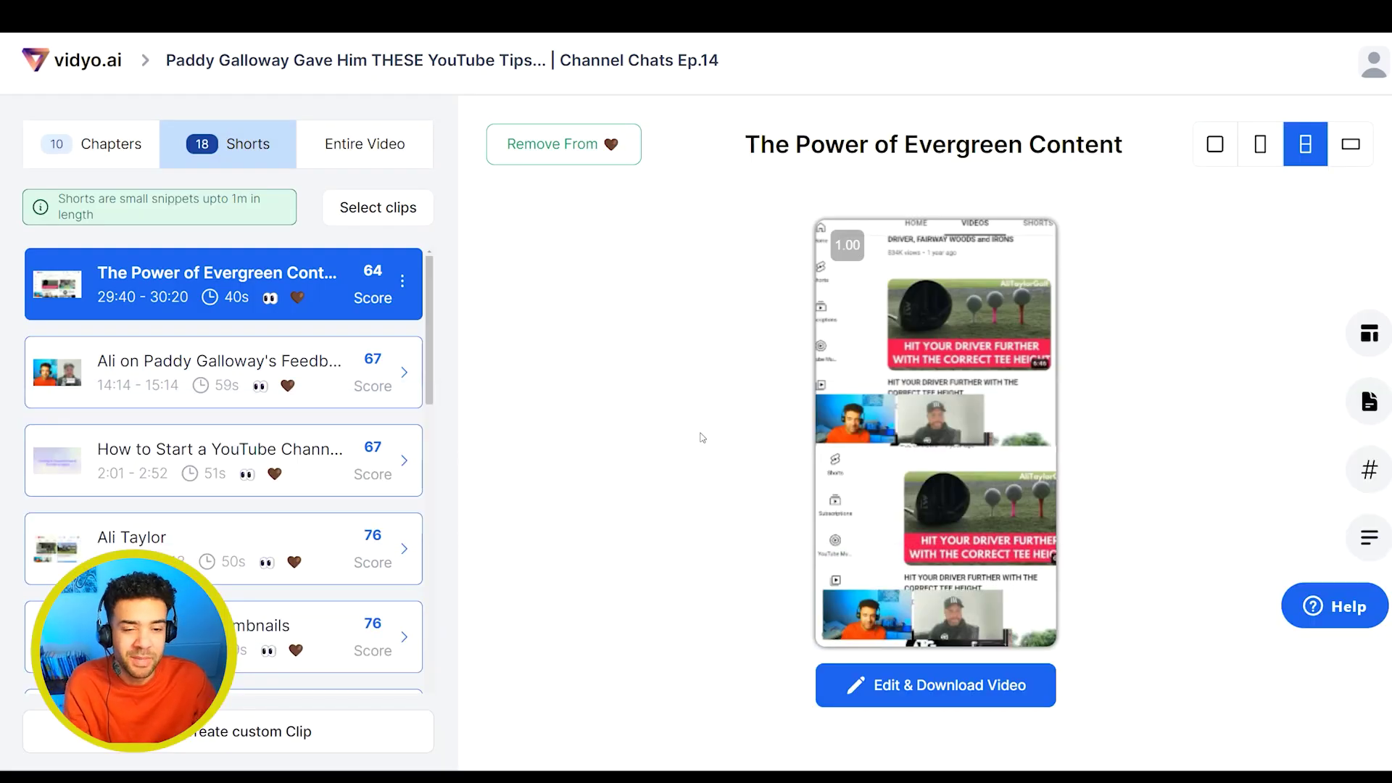
# Play The Power of Evergreen Content preview, then open the 'How to Start a YouTube Channel' short
pyautogui.click(1051, 451)
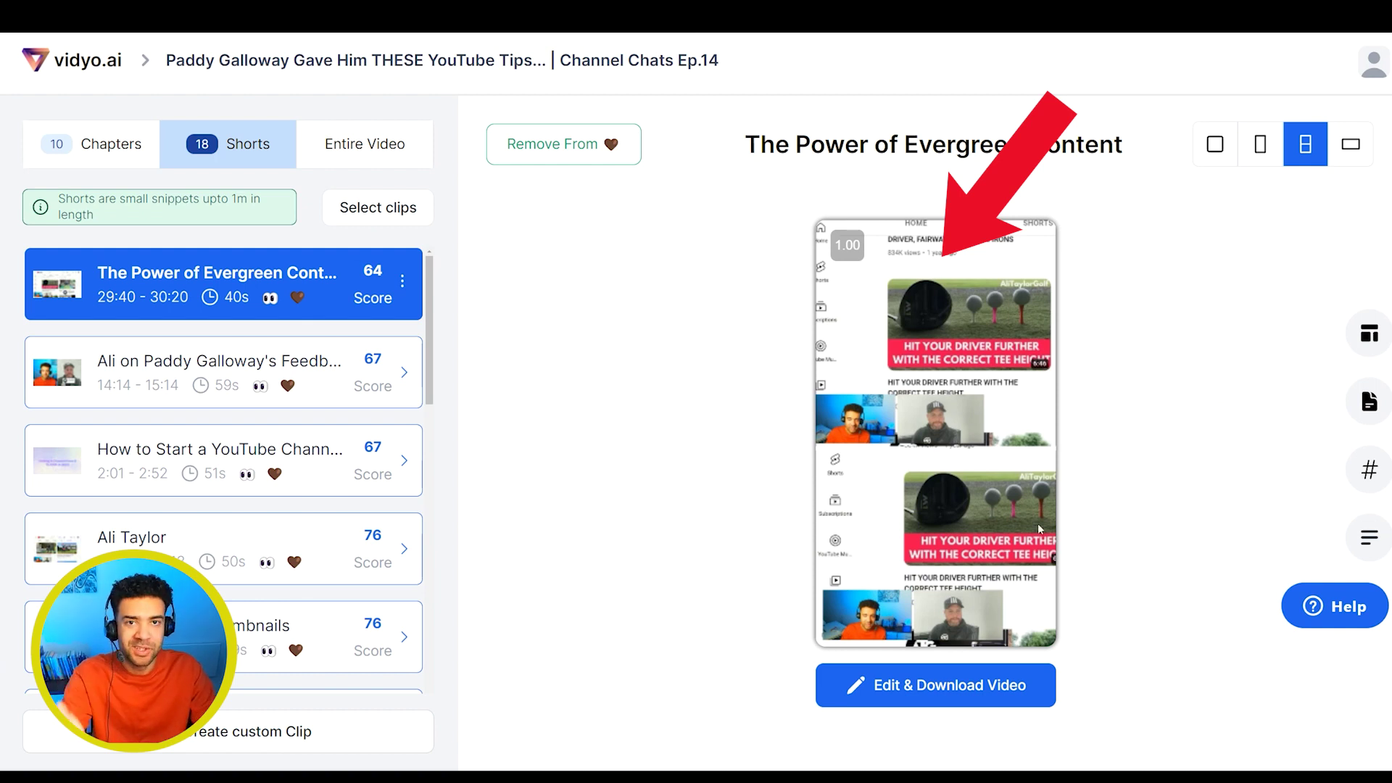
pyautogui.click(286, 449)
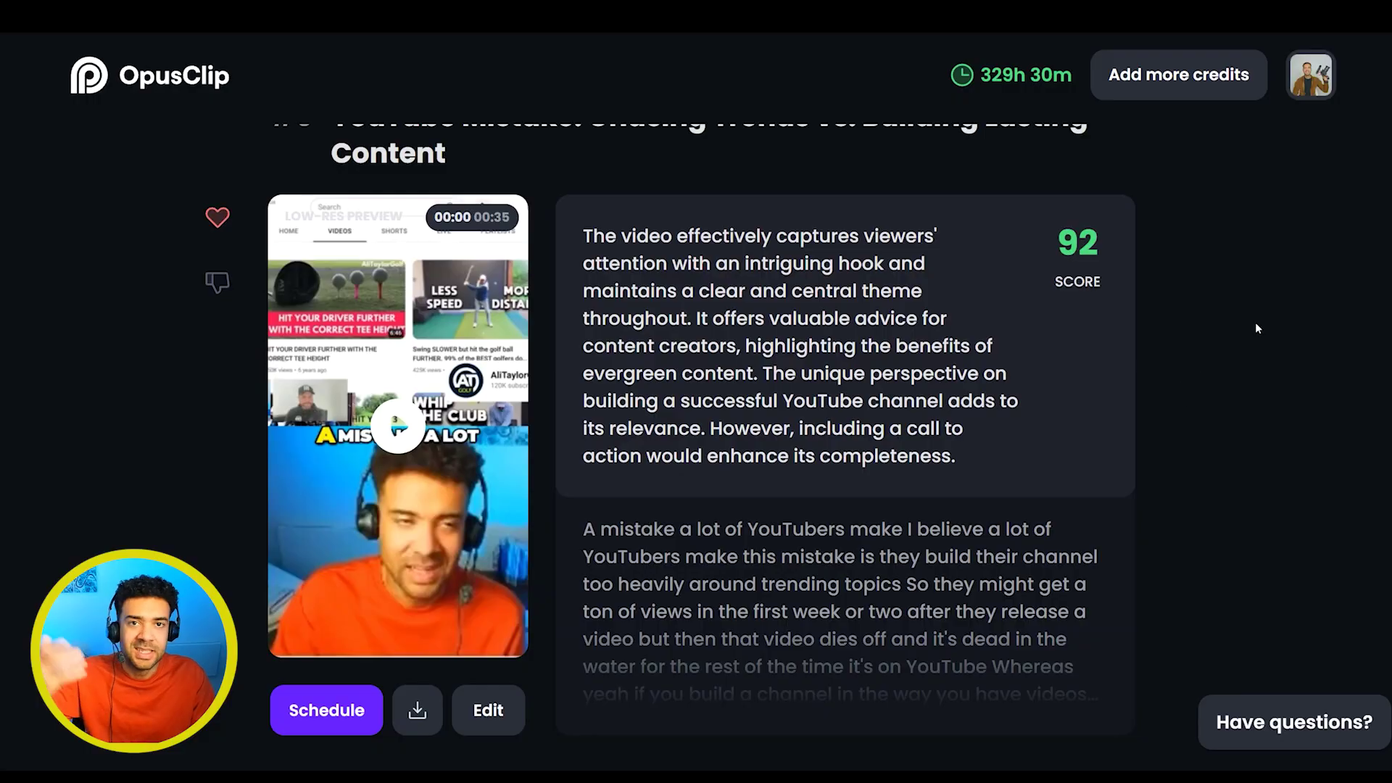
pyautogui.click(455, 454)
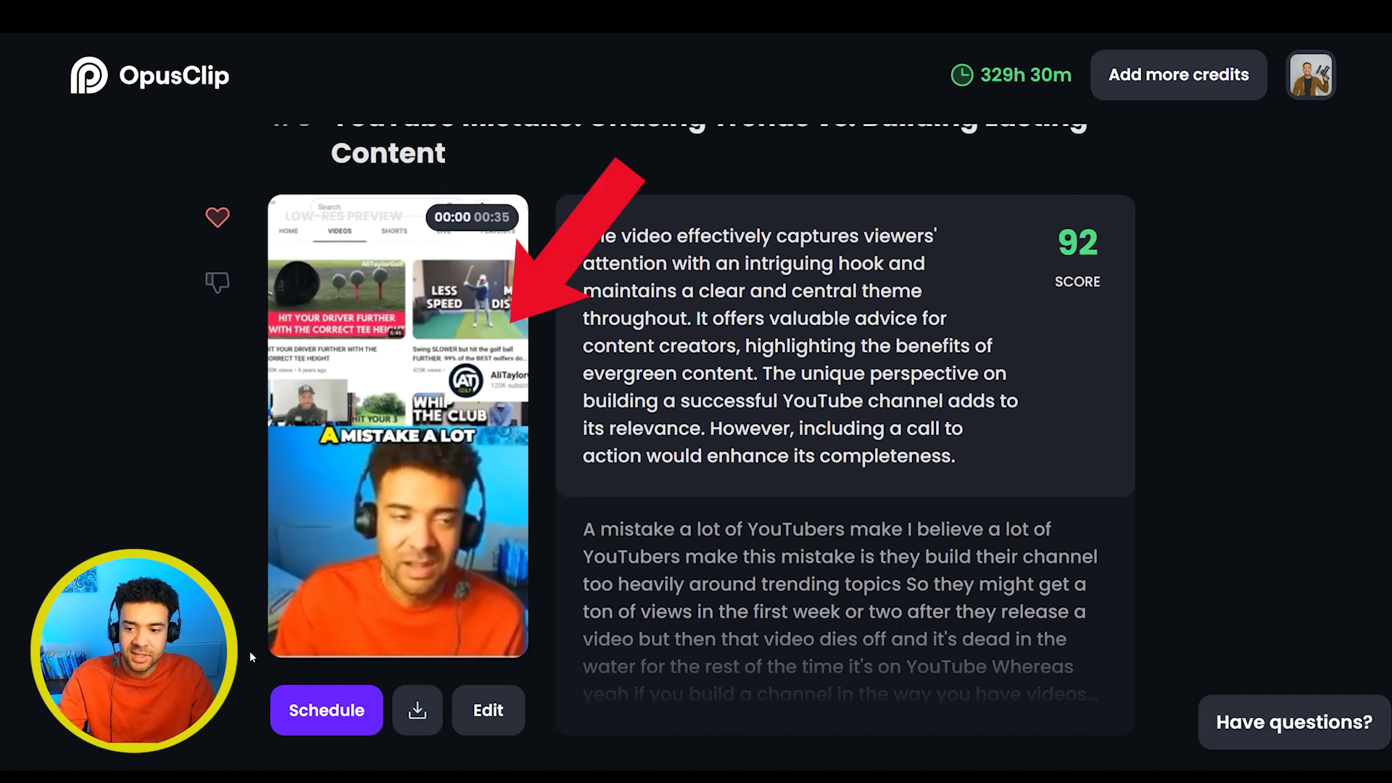
pyautogui.click(272, 655)
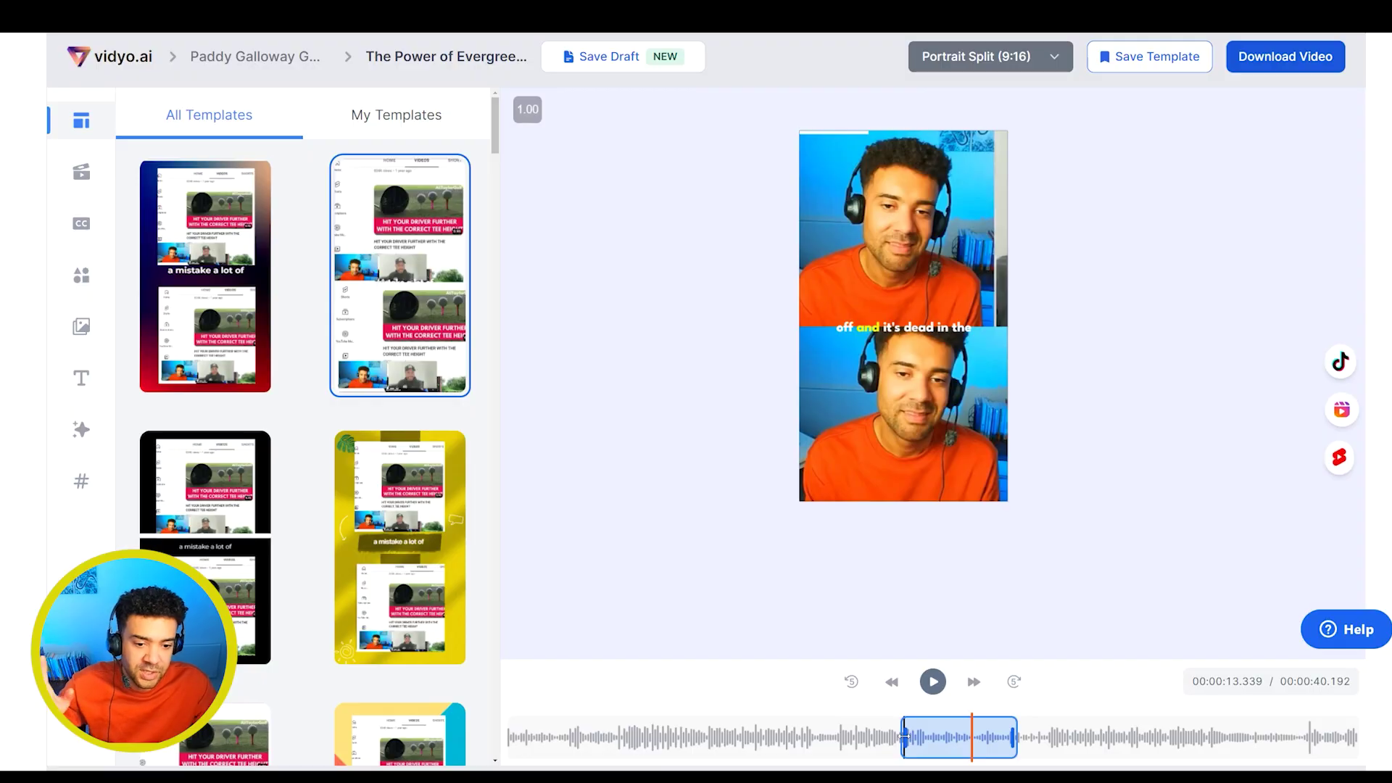
# Move the evergreen clip's start earlier, lengthening it from about 40 to 51 seconds
pyautogui.moveTo(904, 737)
pyautogui.mouseDown()
pyautogui.moveTo(849, 738)
pyautogui.moveTo(891, 738)
pyautogui.mouseUp()
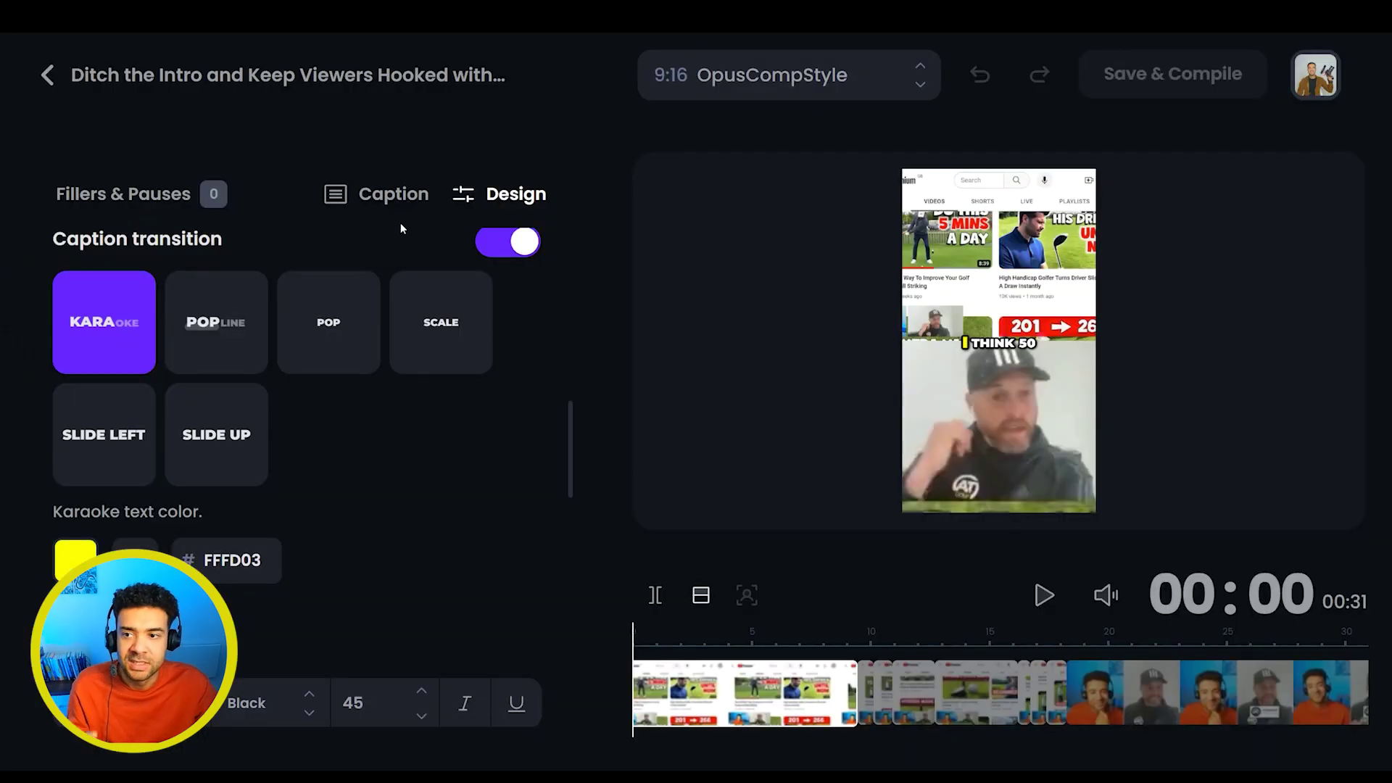
# Trim the clip in the caption transcript to run from 'can you share' to 'when they' (29 s)
pyautogui.click(401, 203)
pyautogui.scroll(5, 564, 451)
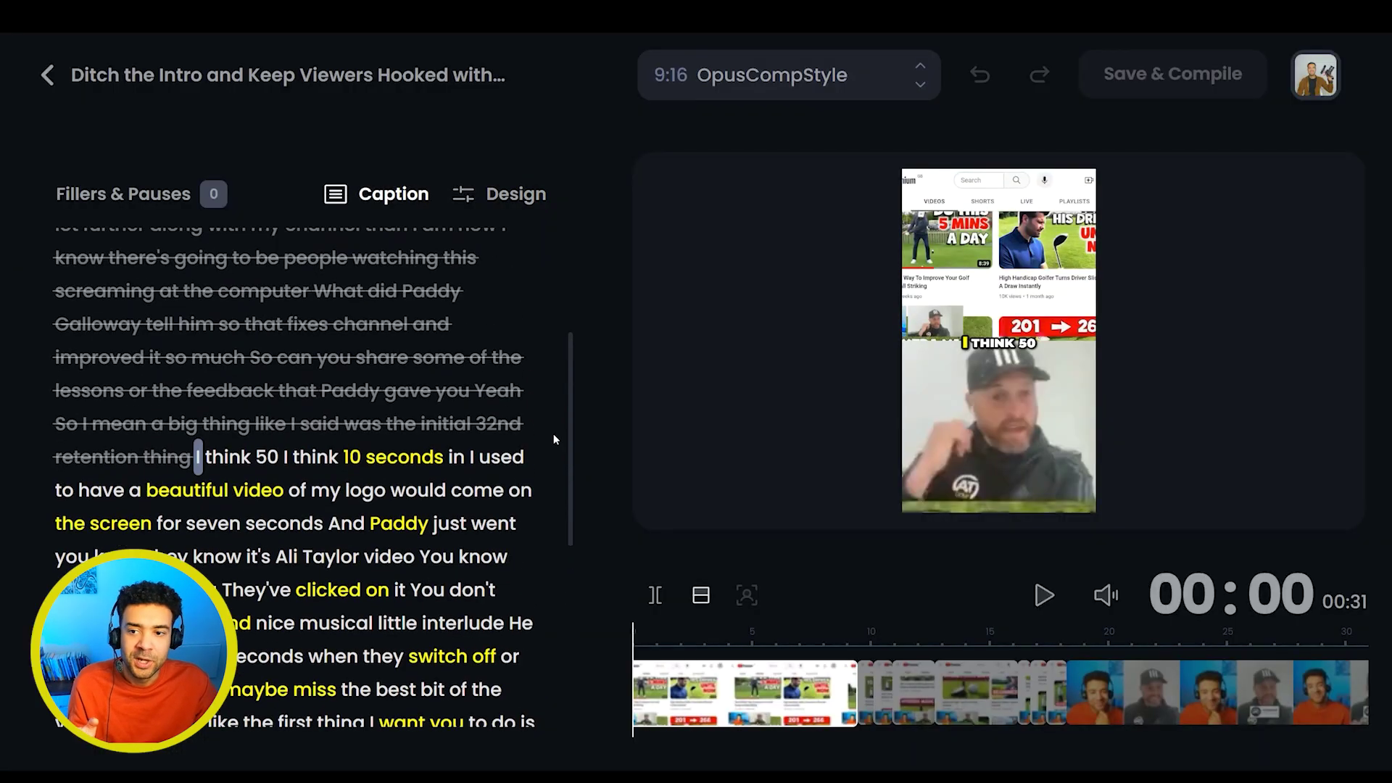
pyautogui.scroll(-4, 547, 419)
pyautogui.scroll(3, 451, 406)
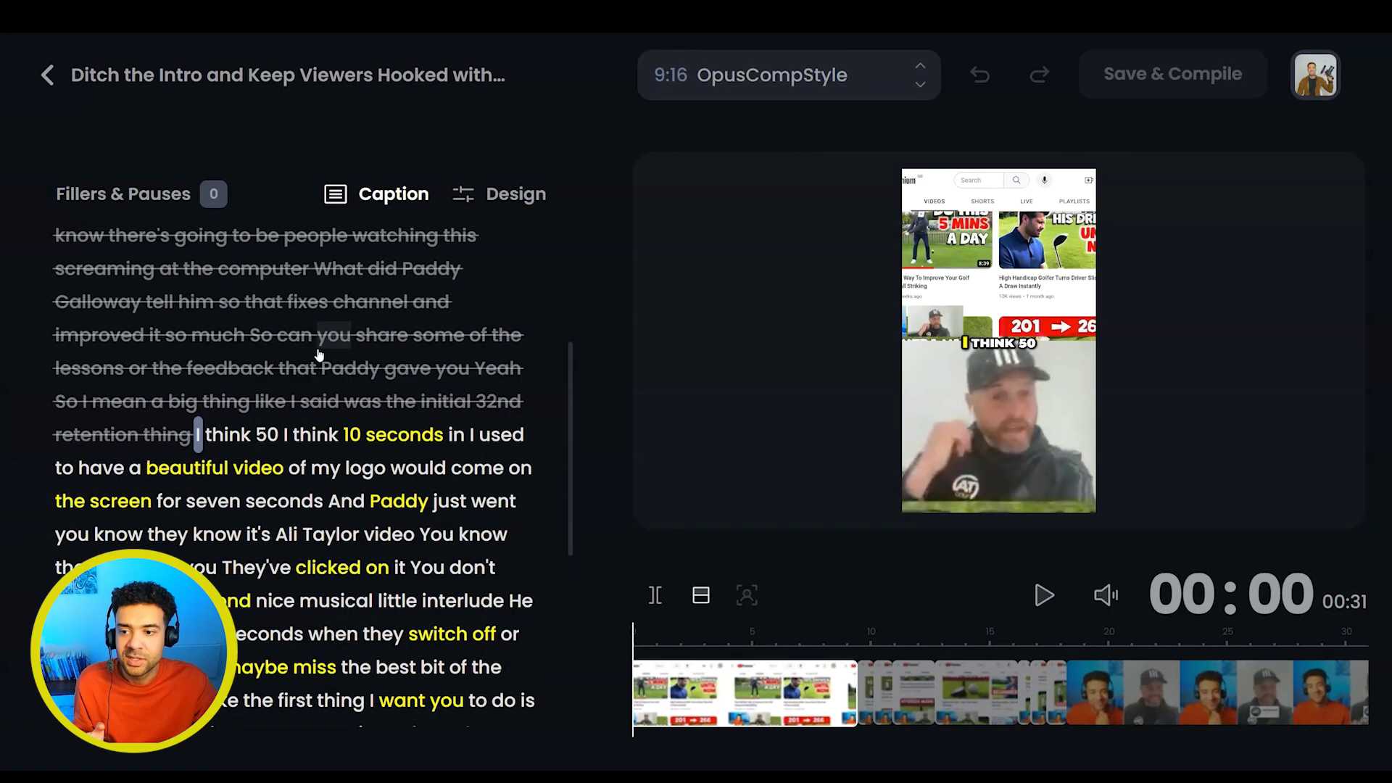
pyautogui.moveTo(301, 342)
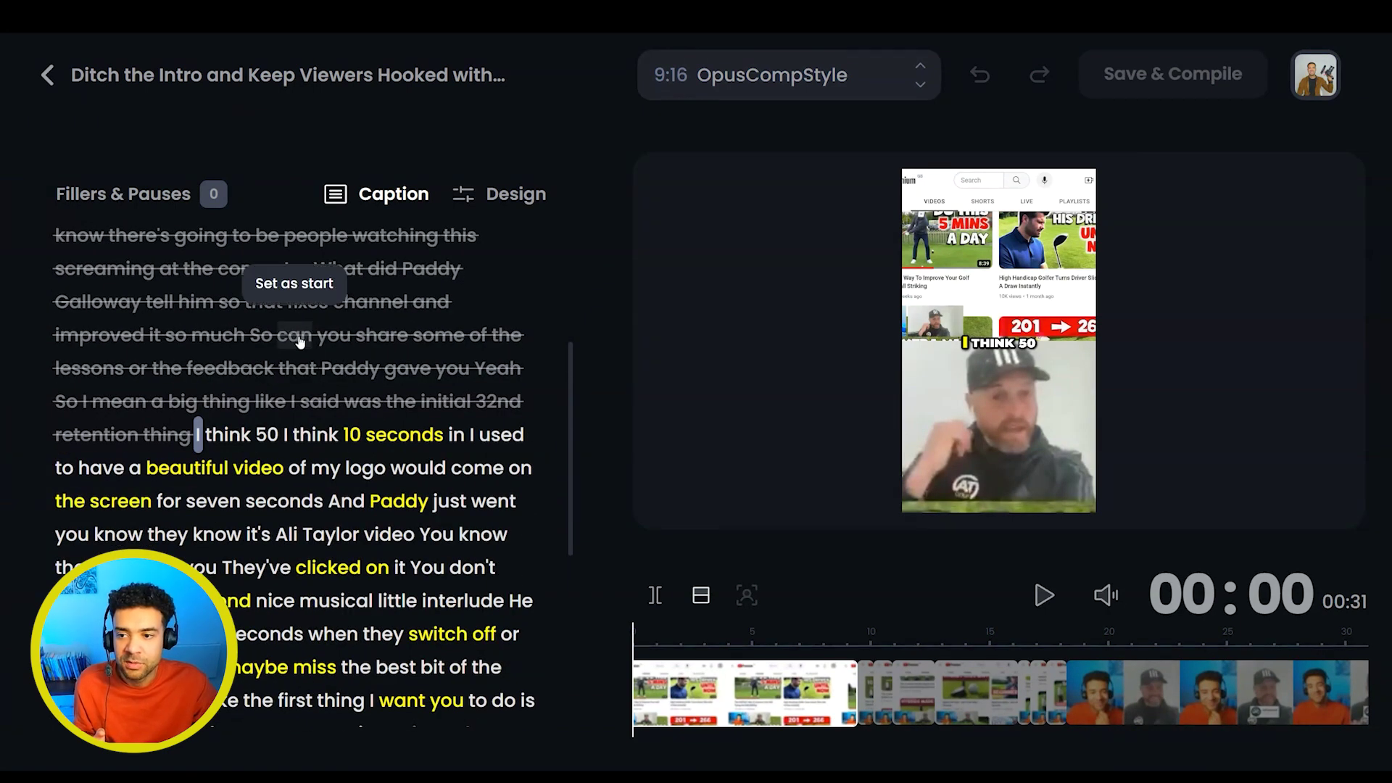
pyautogui.click(296, 284)
pyautogui.scroll(-3, 427, 493)
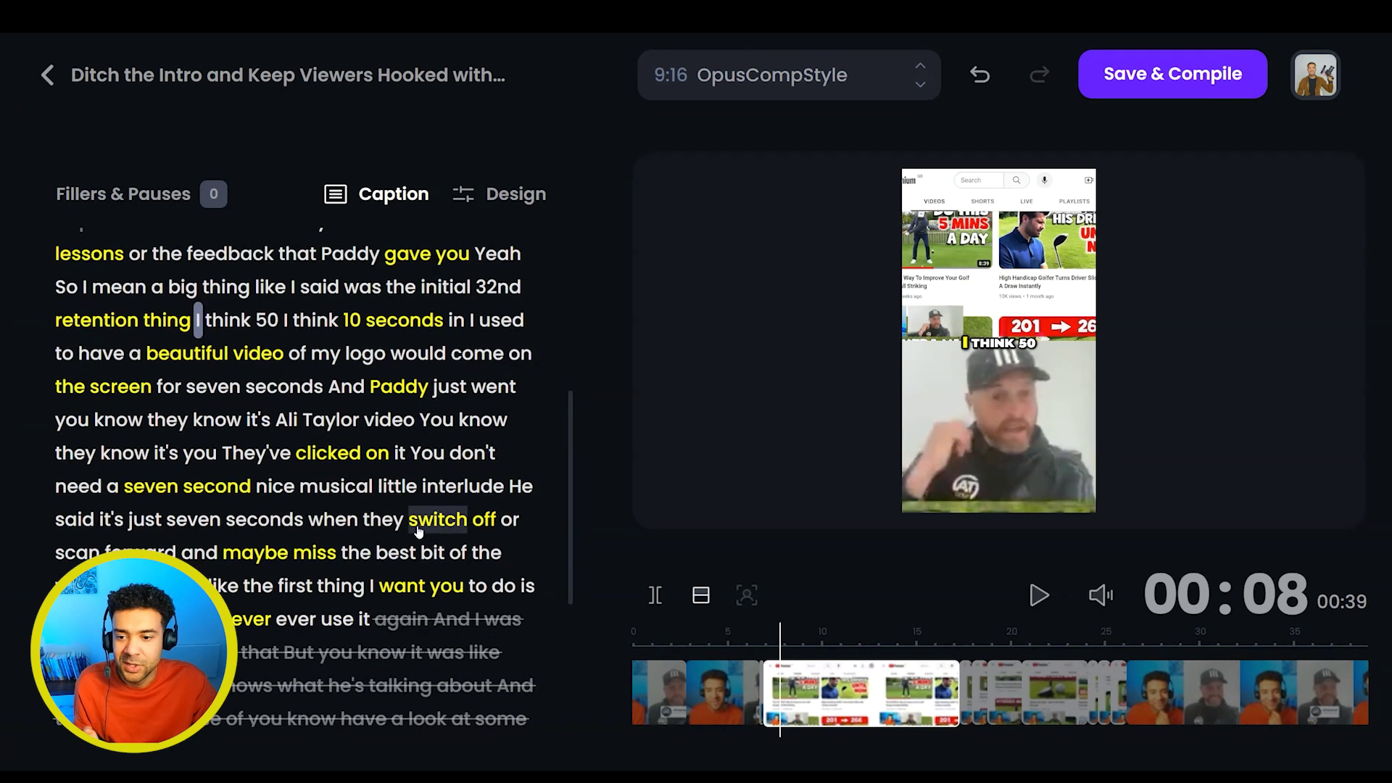
pyautogui.click(381, 519)
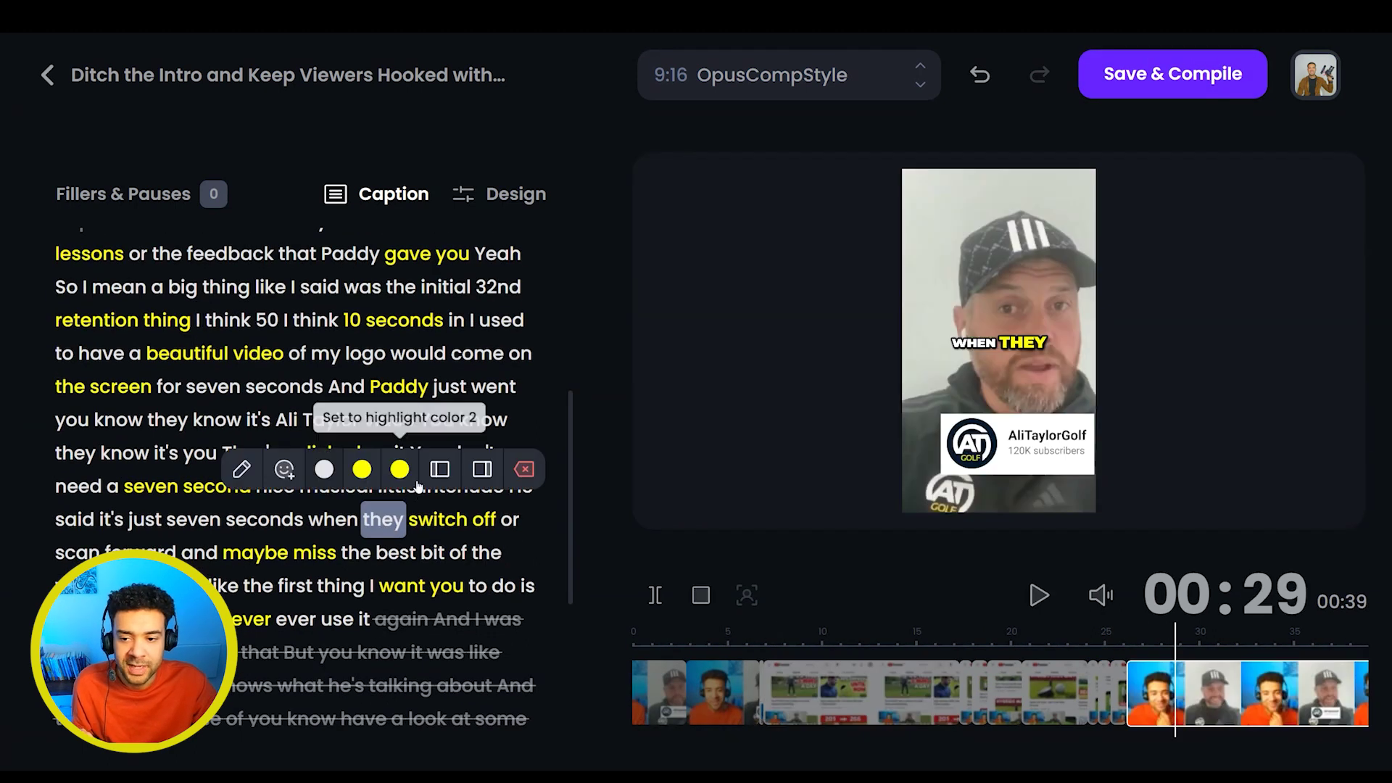
pyautogui.click(482, 469)
pyautogui.scroll(2, 572, 450)
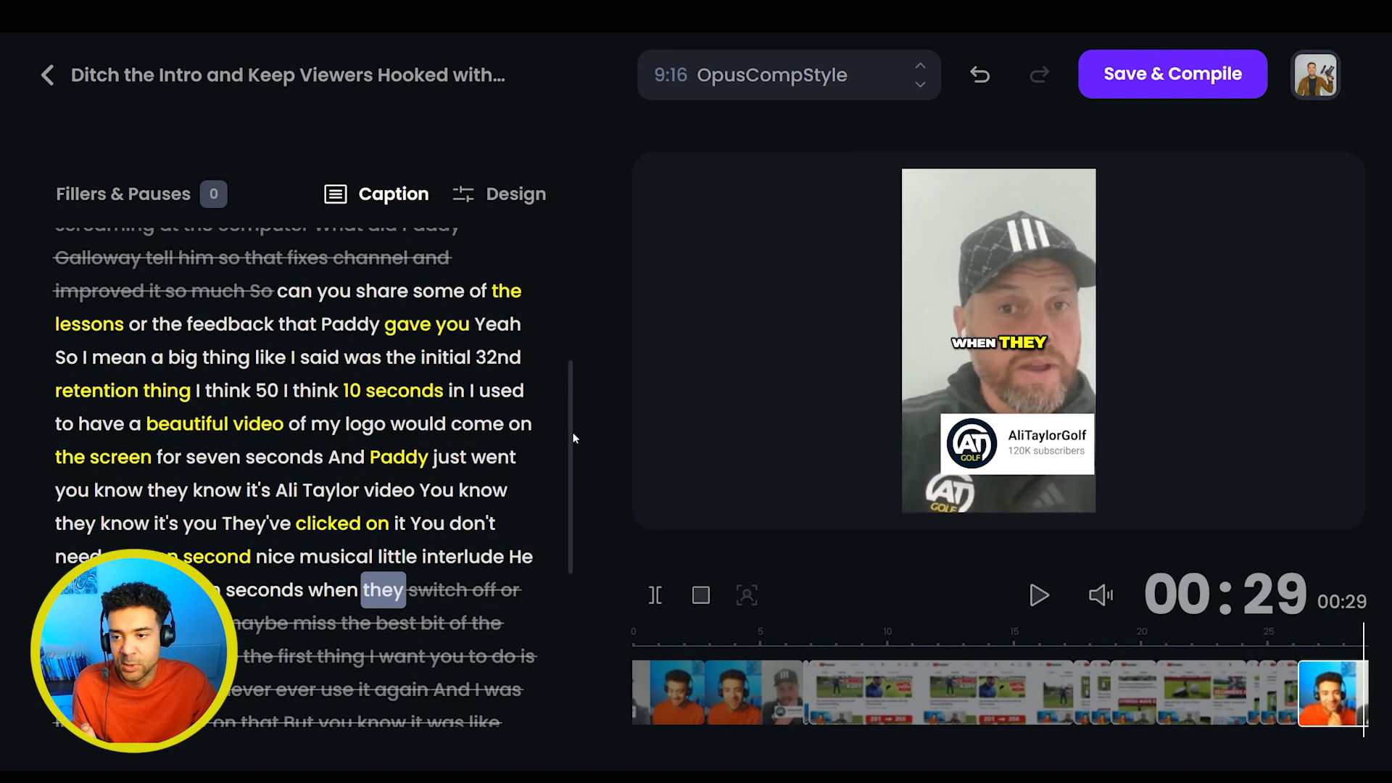
pyautogui.scroll(-1, 573, 435)
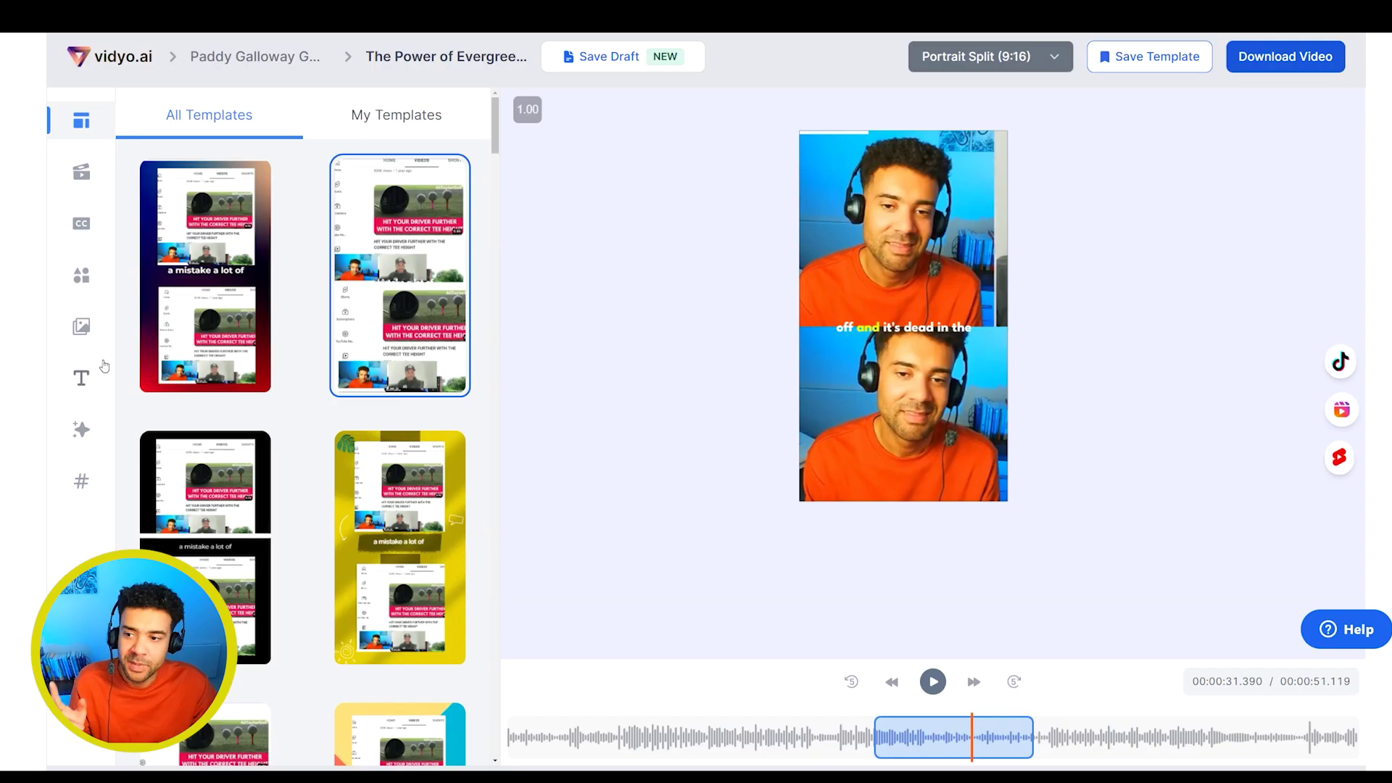
pyautogui.click(83, 377)
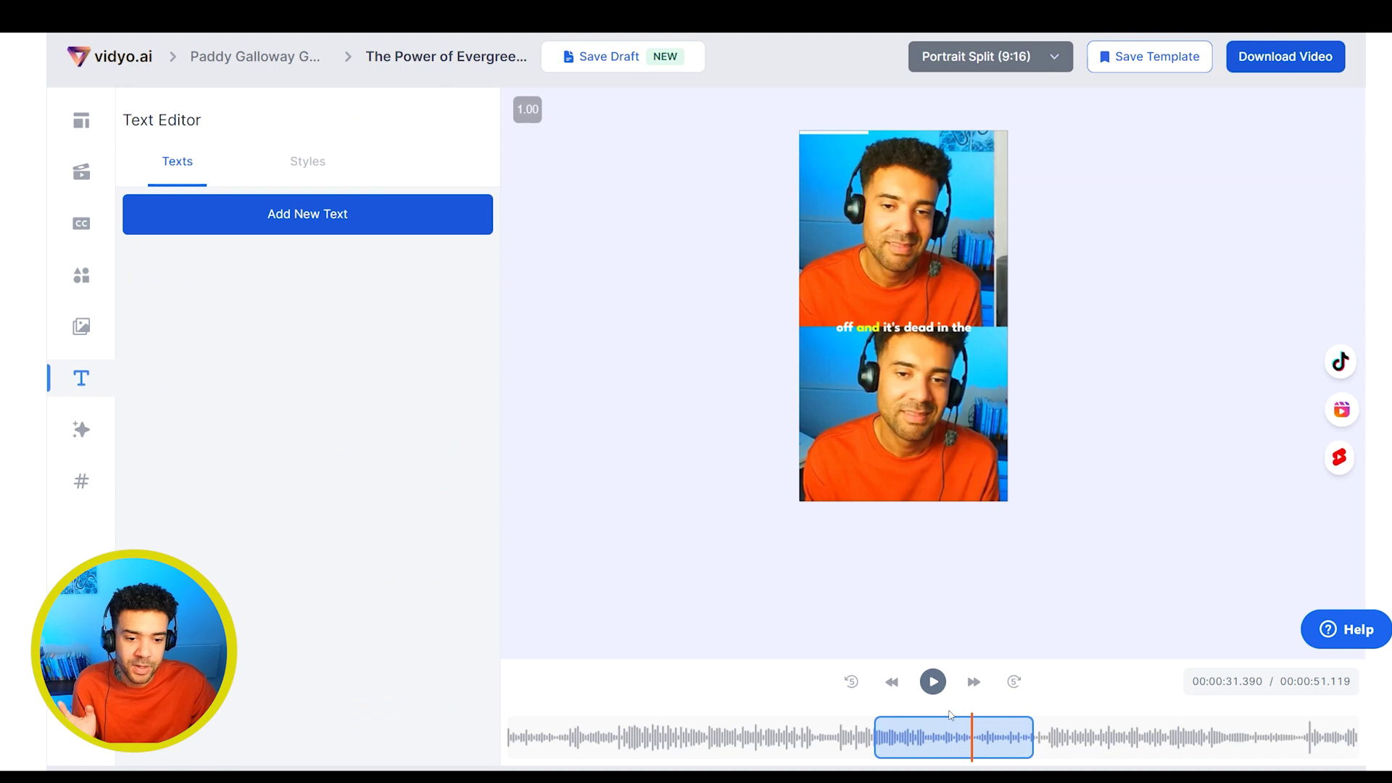
# Add a new text overlay and replace its 'Edit Me' text with 'Hello!'
pyautogui.click(946, 736)
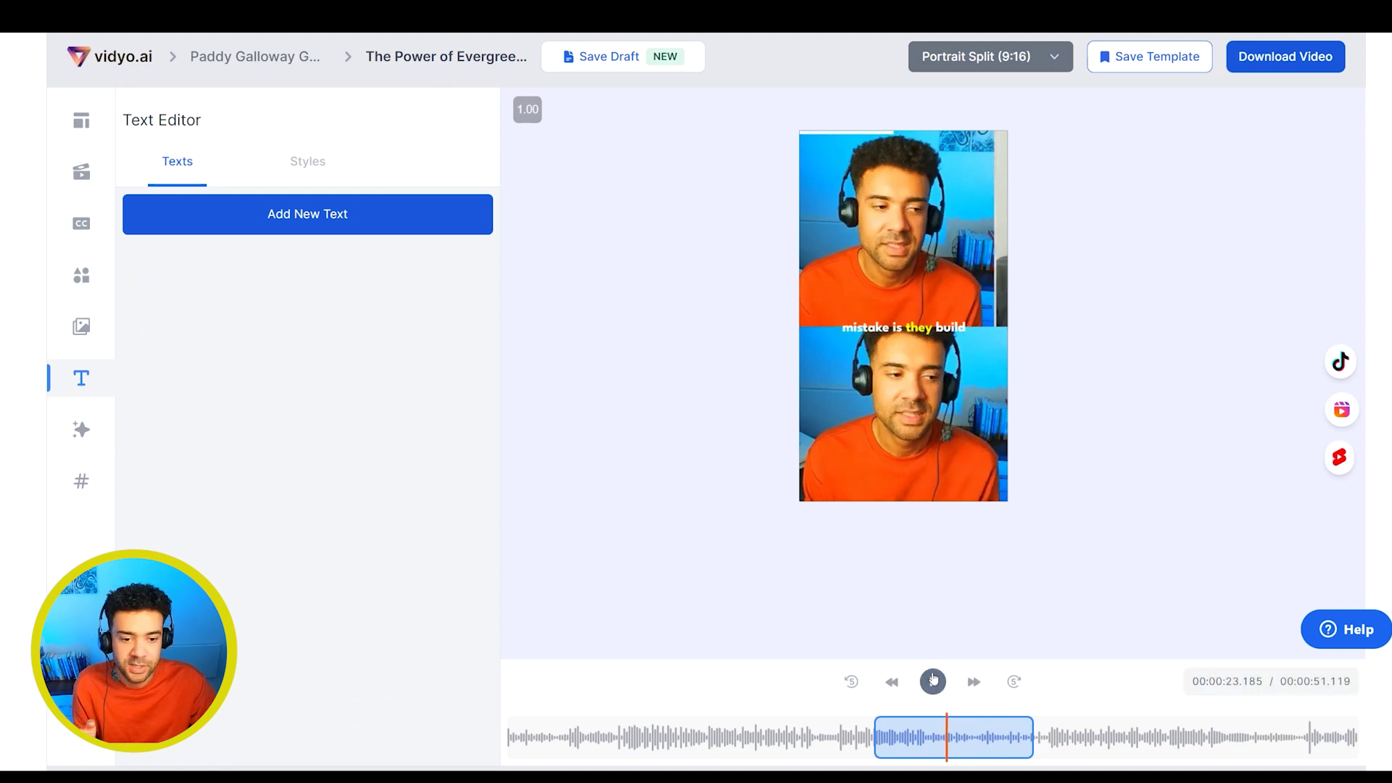
pyautogui.click(925, 735)
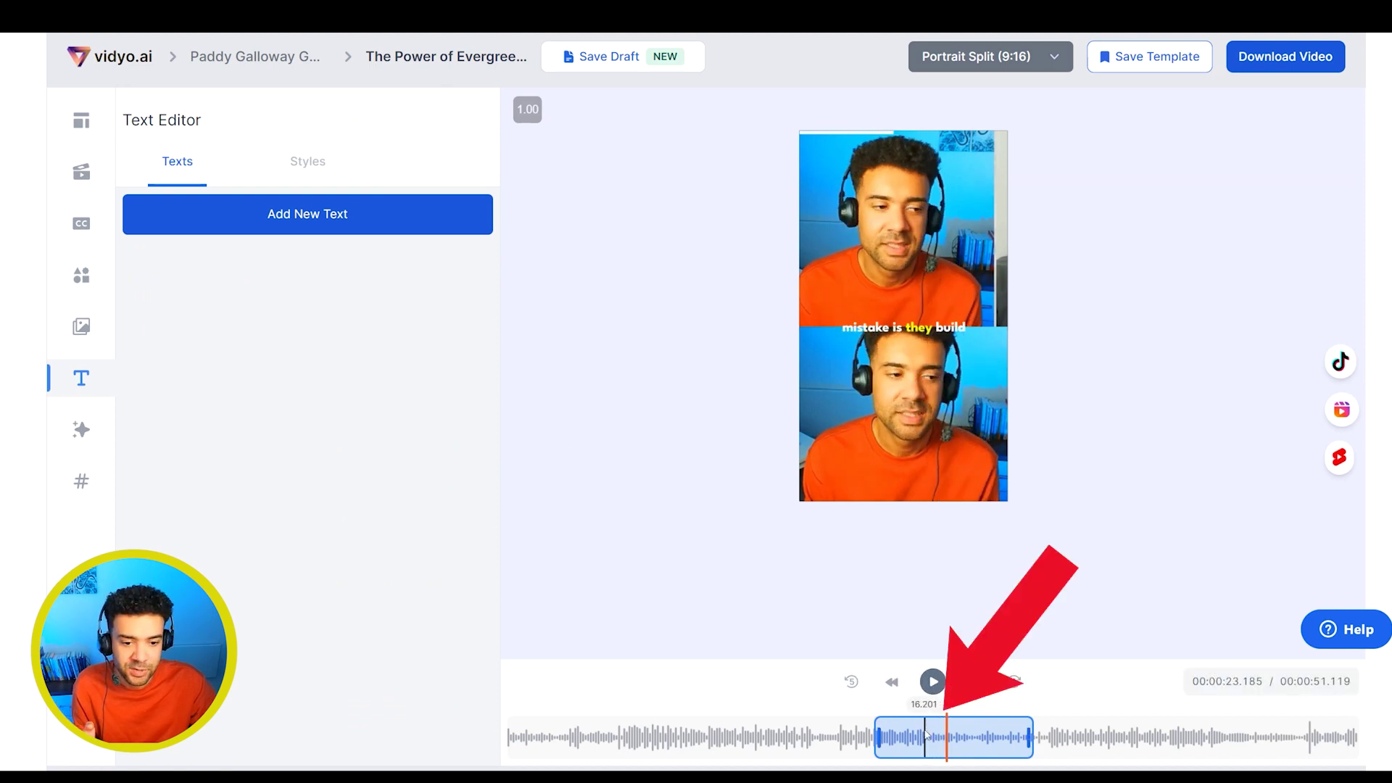
pyautogui.click(335, 231)
pyautogui.click(264, 278)
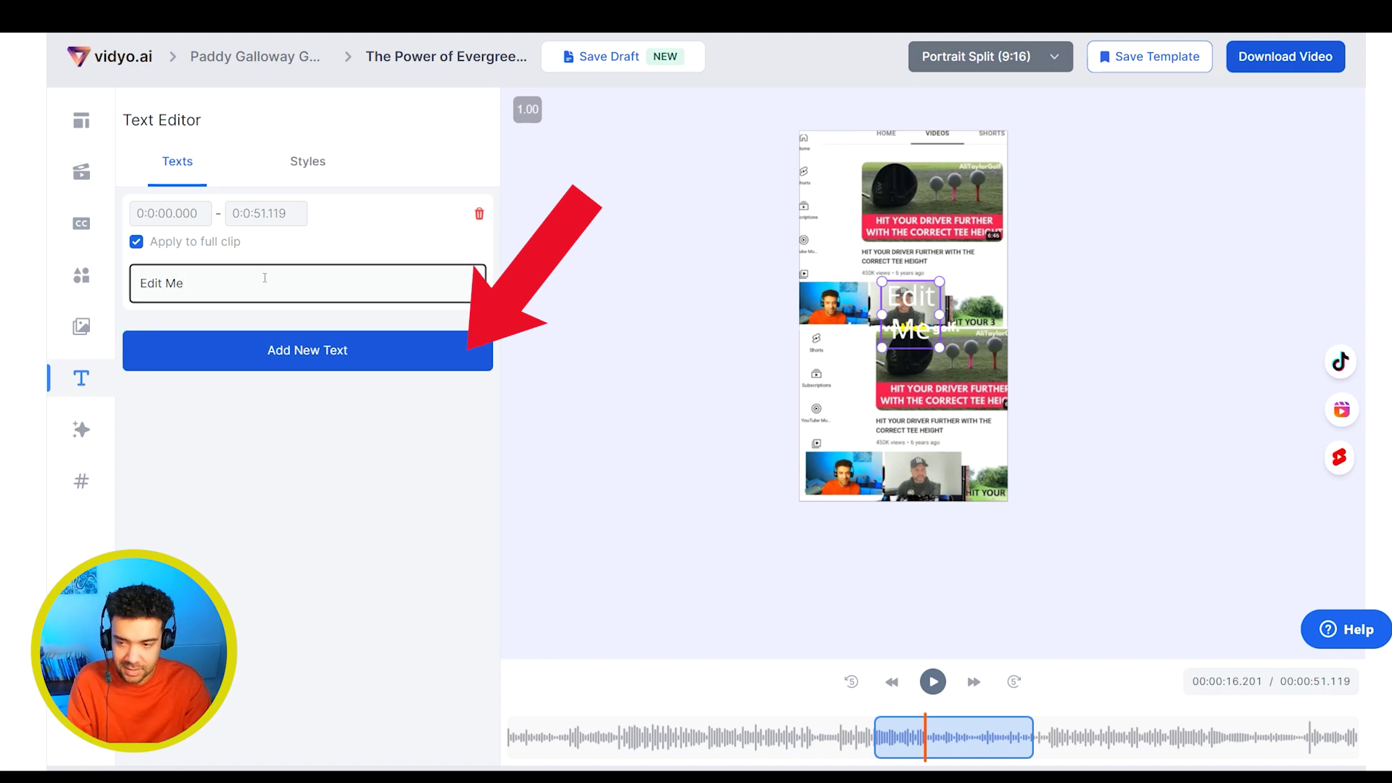
pyautogui.press('BackSpace')
pyautogui.press('BackSpace')
pyautogui.press('BackSpace')
pyautogui.press('BackSpace')
pyautogui.write('Hello!')
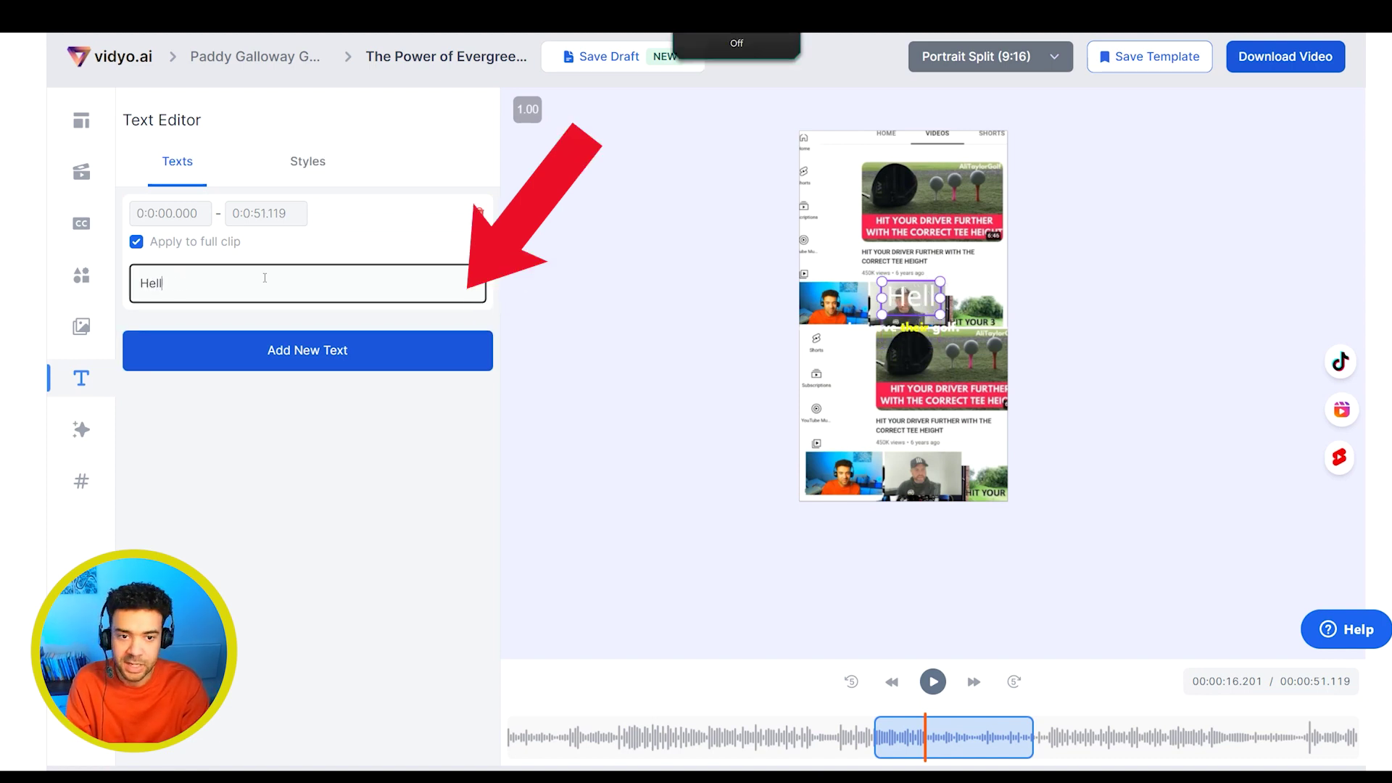